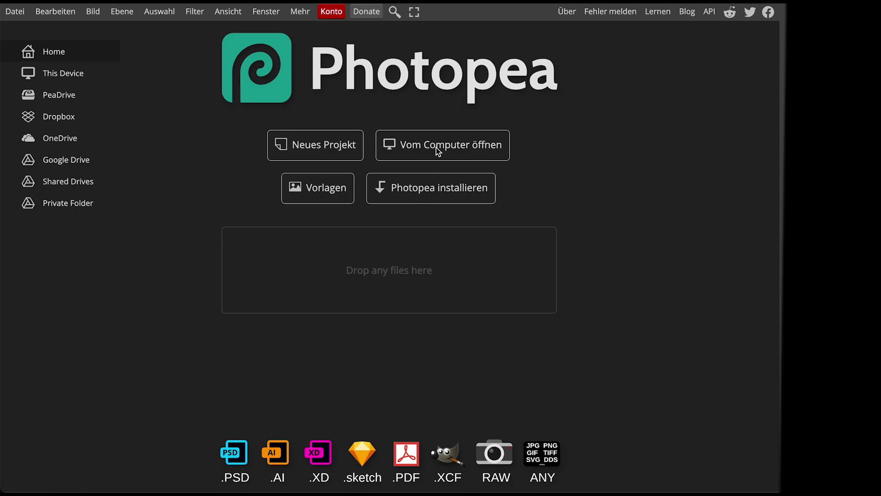
Open the midjourneycoach logo PNG from the computer and magic-wand select its light background.
click(434, 145)
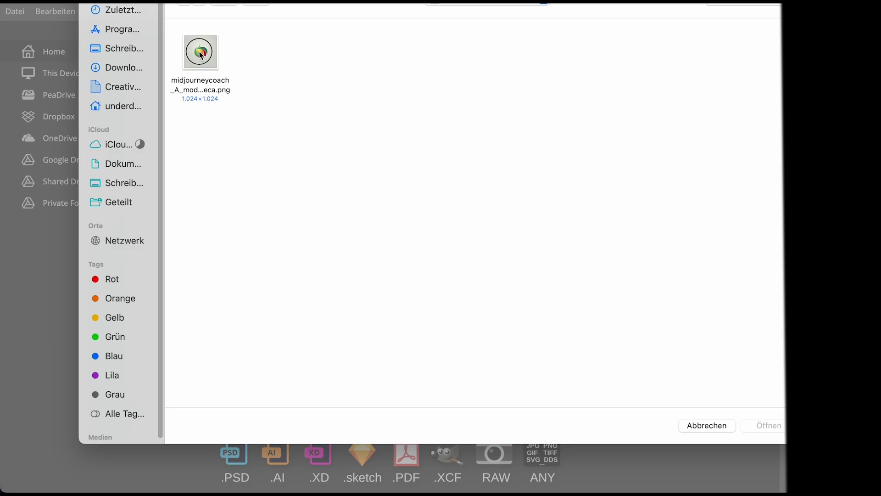
click(200, 55)
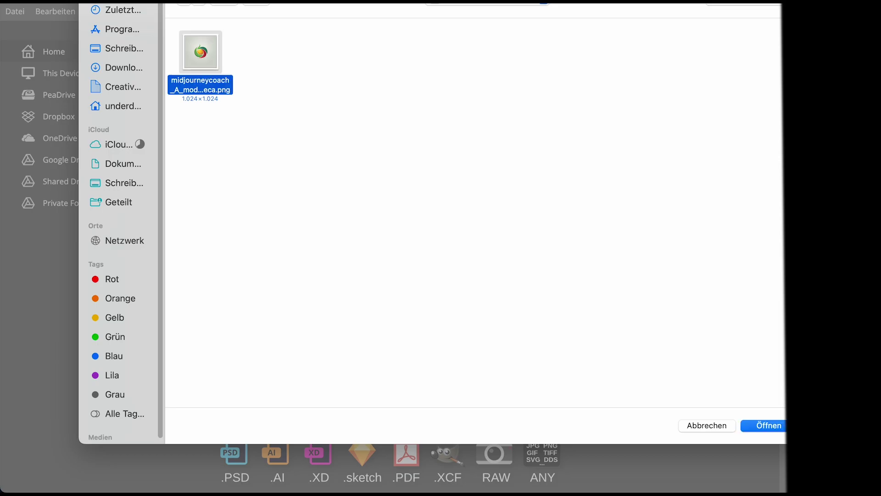
click(765, 425)
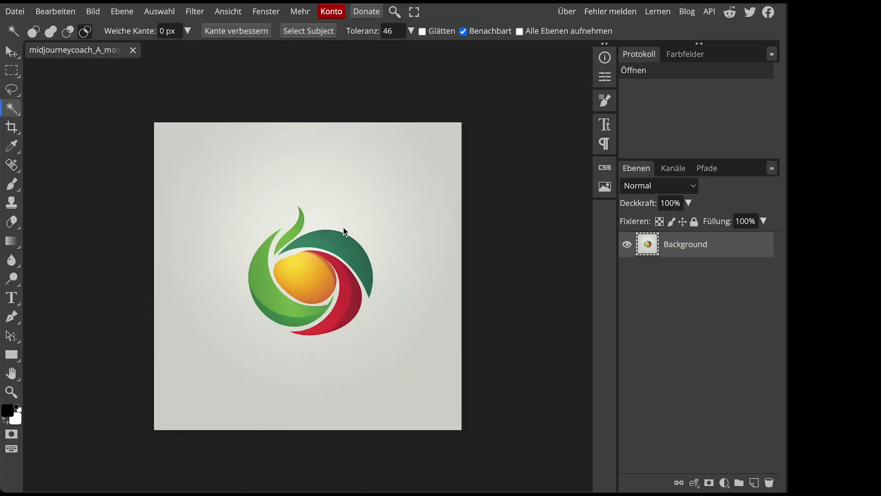
click(442, 164)
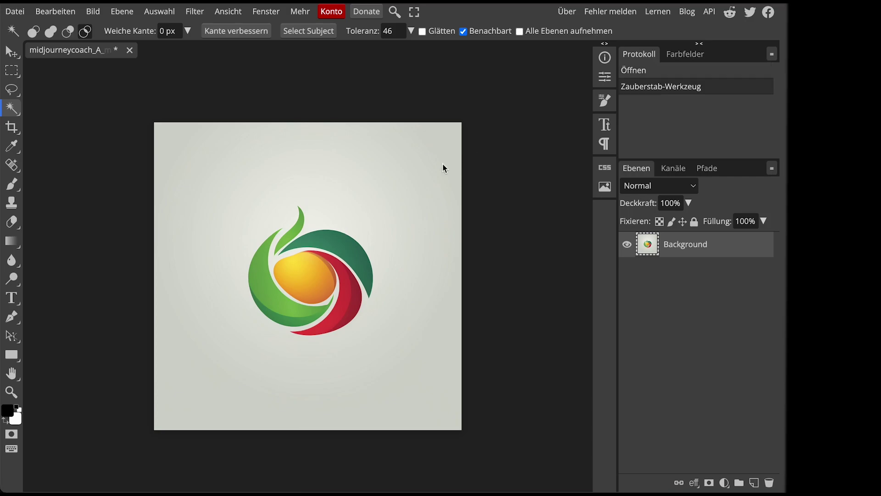
click(204, 158)
Run Auswahl > Remove BG to cut the light background away, leaving the emblem on transparency.
click(164, 15)
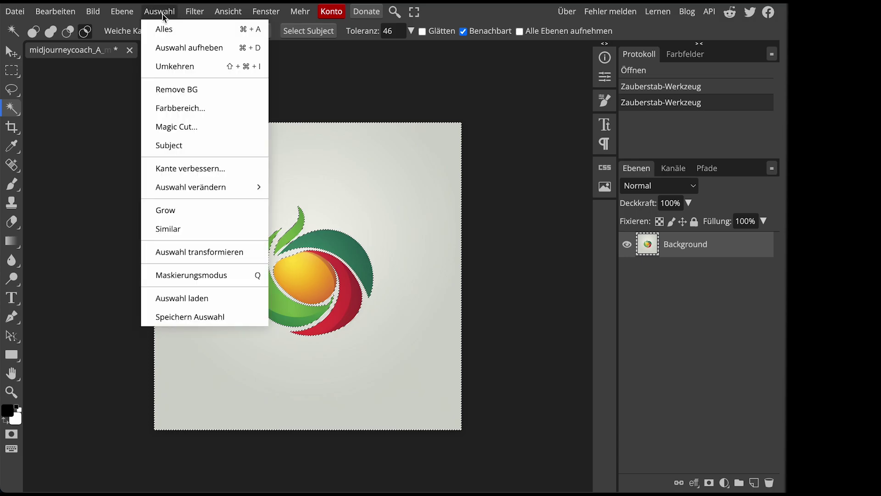
click(176, 95)
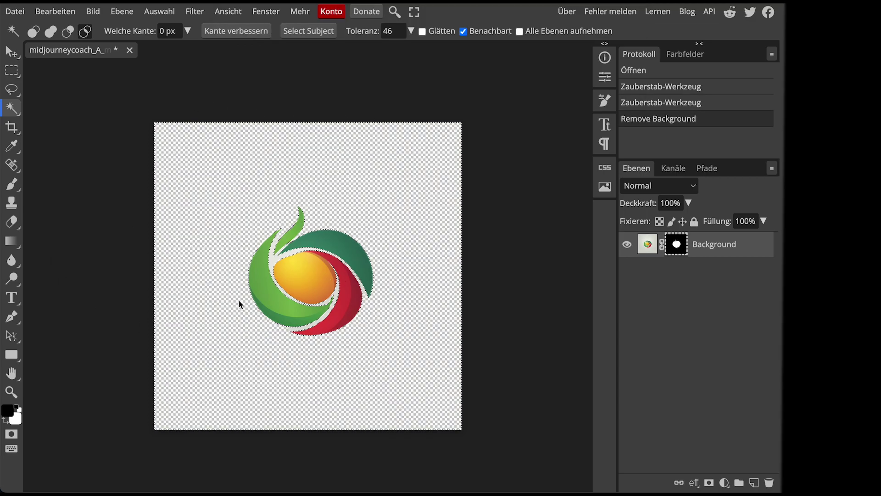
scroll(238, 300, up, 2)
scroll(328, 260, up, 1)
scroll(321, 259, up, 2)
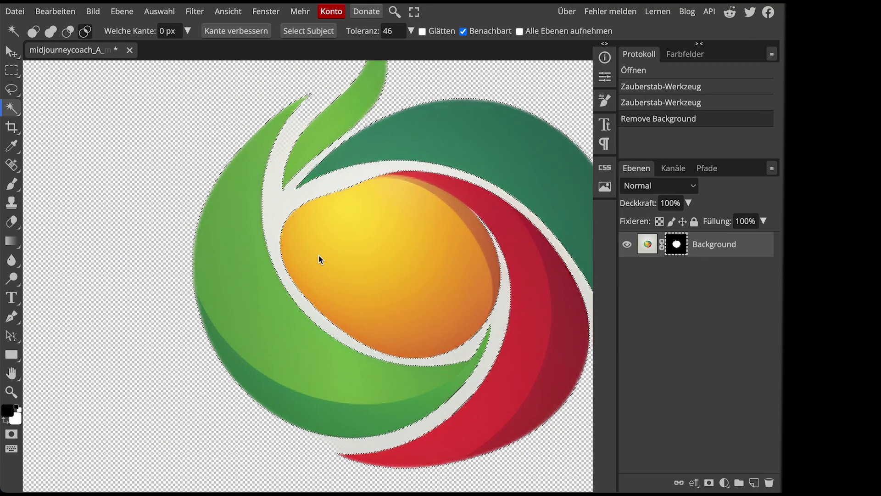
Preview the cut-out logo over a black fill layer, then revert the image to its opened state.
click(281, 198)
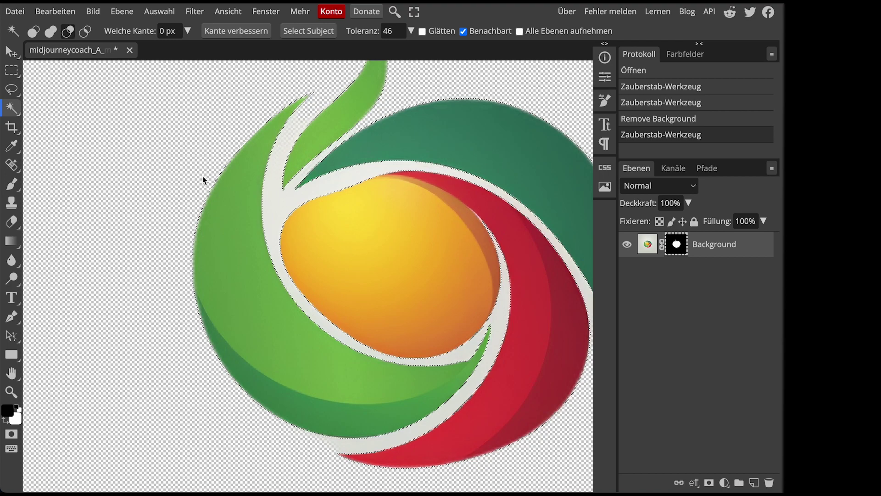
scroll(206, 182, down, 3)
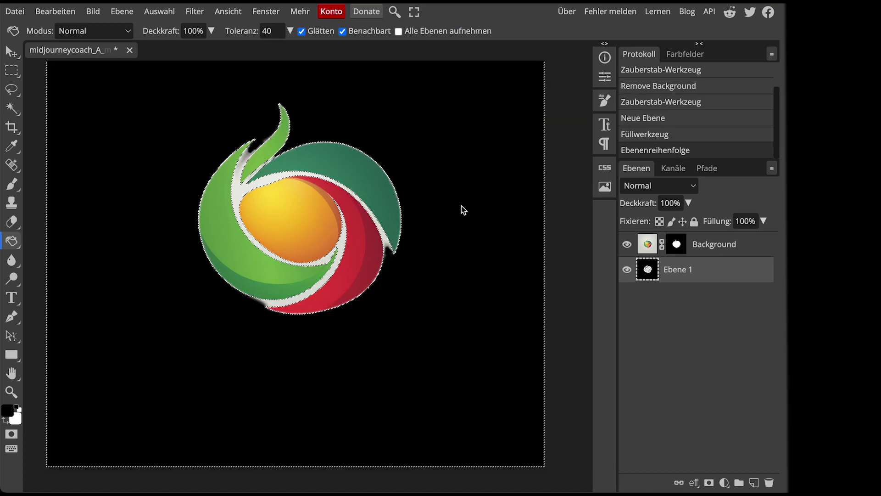
scroll(338, 260, down, 2)
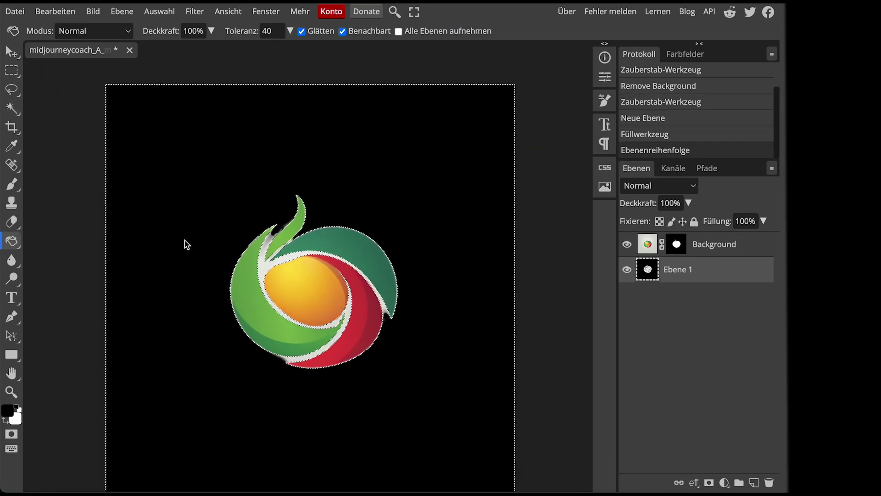
scroll(231, 247, up, 3)
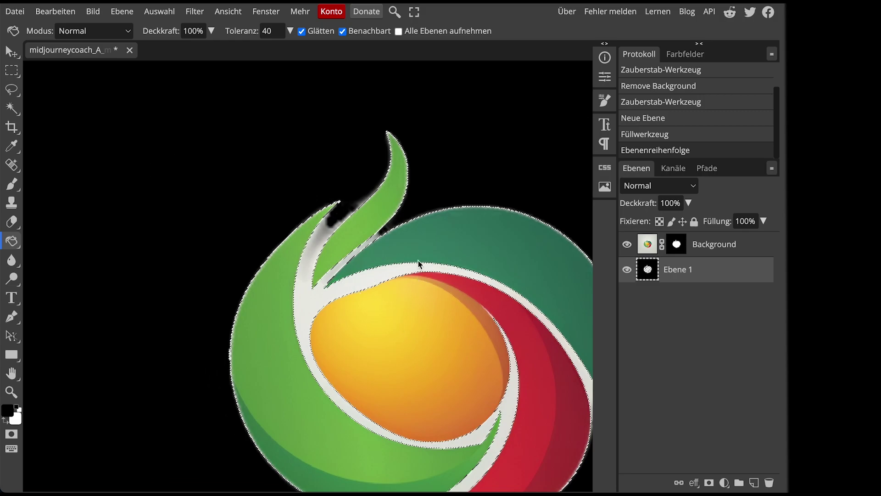
scroll(318, 117, down, 2)
scroll(314, 120, down, 1)
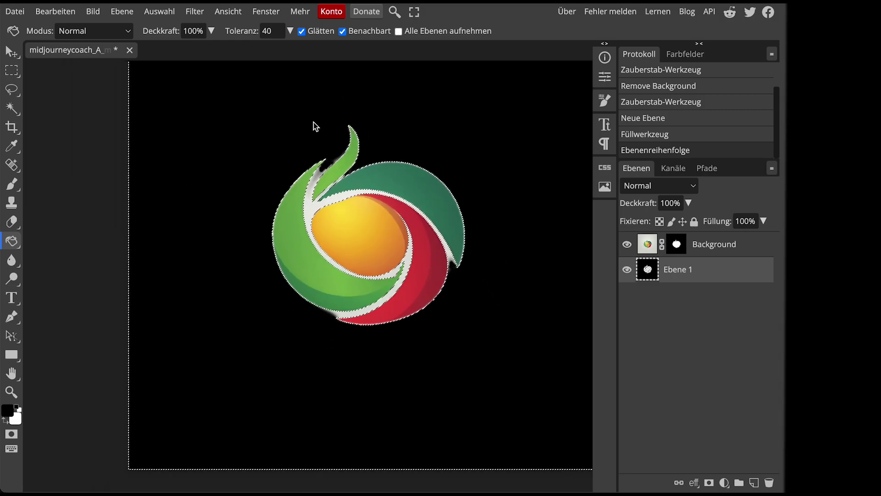
scroll(313, 122, down, 1)
scroll(313, 122, down, 1)
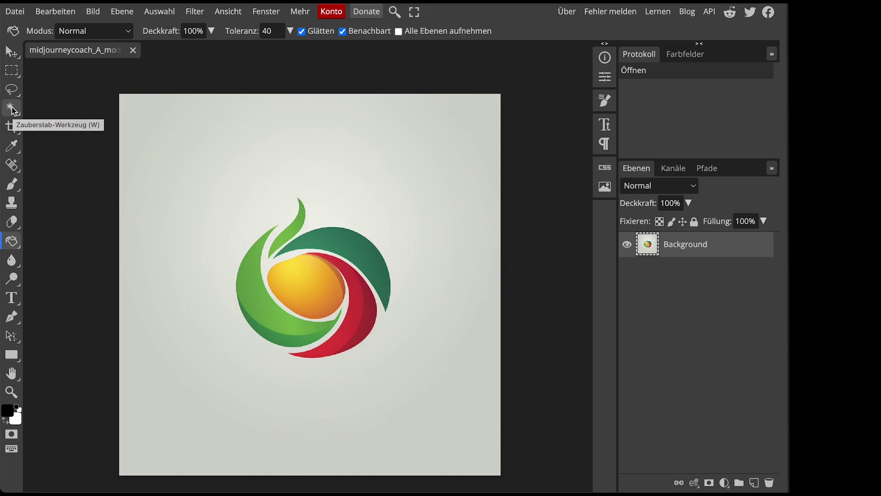
Magic-wand select the outer background at Toleranz 9 and zoom in on its ragged edge.
click(12, 109)
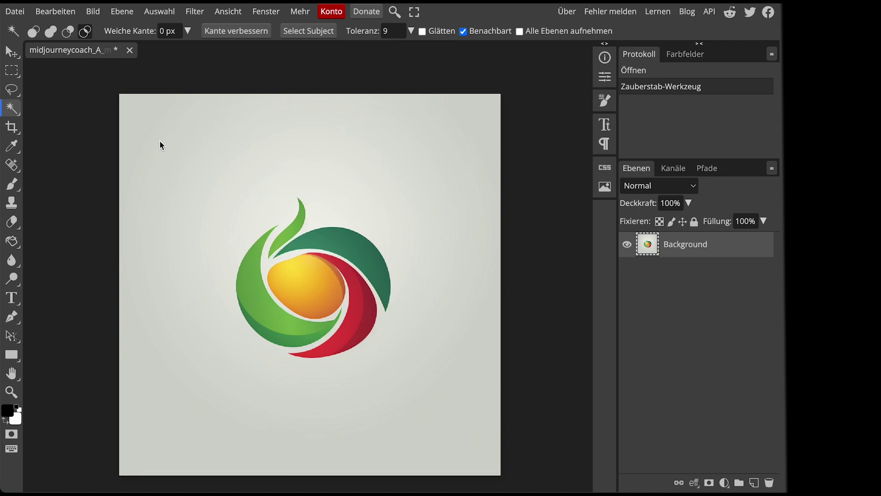
click(160, 142)
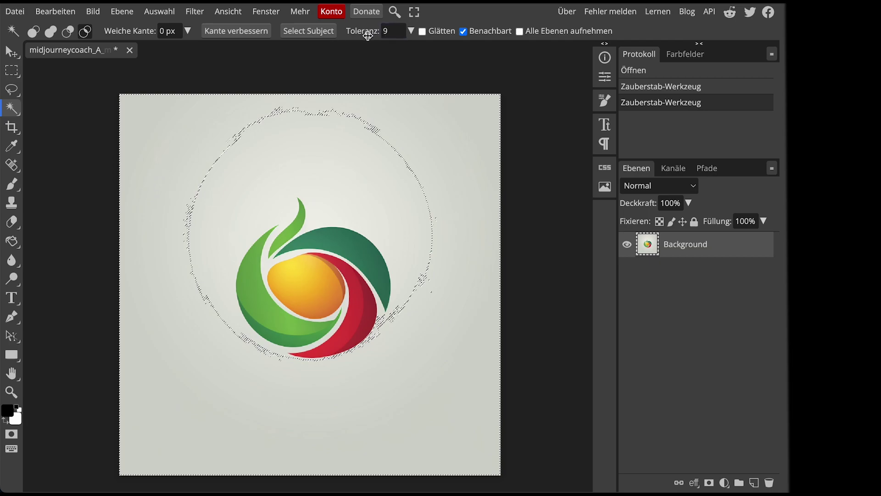
click(387, 35)
scroll(165, 248, up, 2)
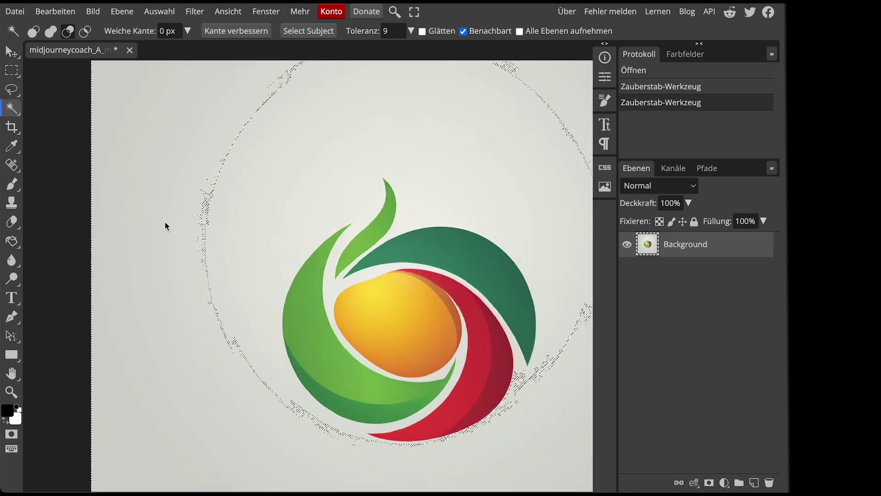
scroll(182, 159, down, 1)
scroll(165, 163, down, 1)
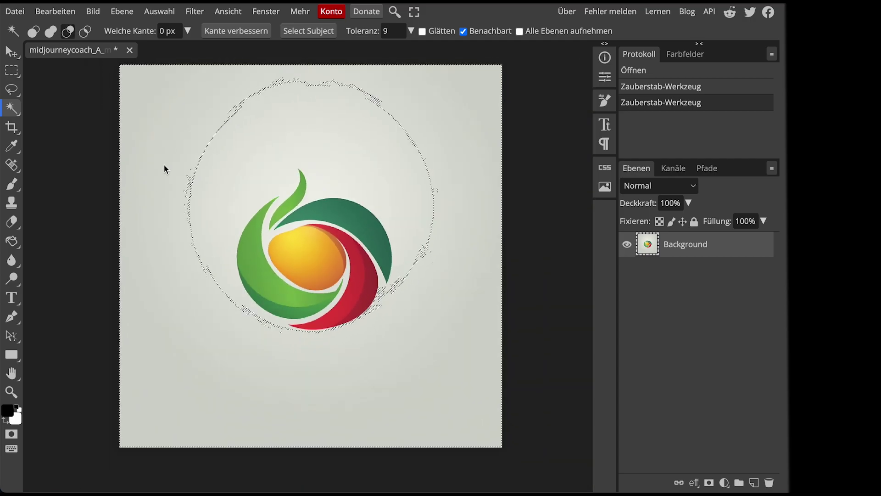
scroll(162, 161, up, 5)
scroll(160, 161, up, 3)
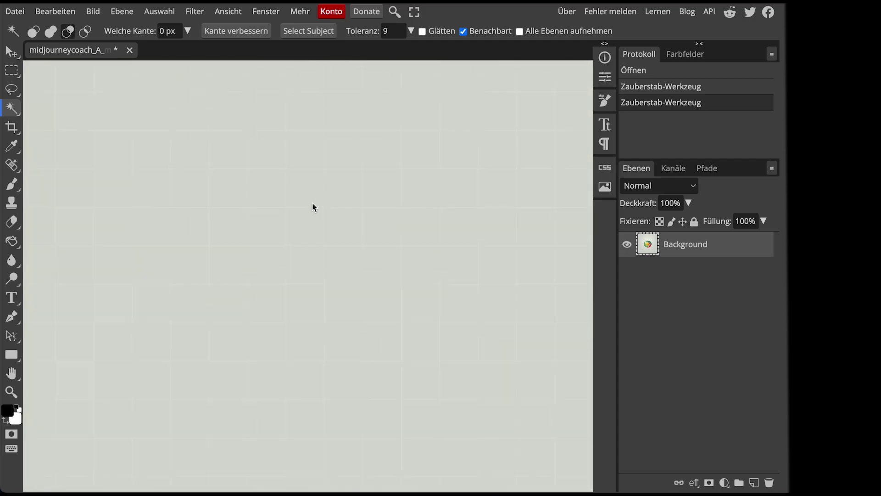
scroll(311, 205, down, 1)
scroll(310, 205, down, 1)
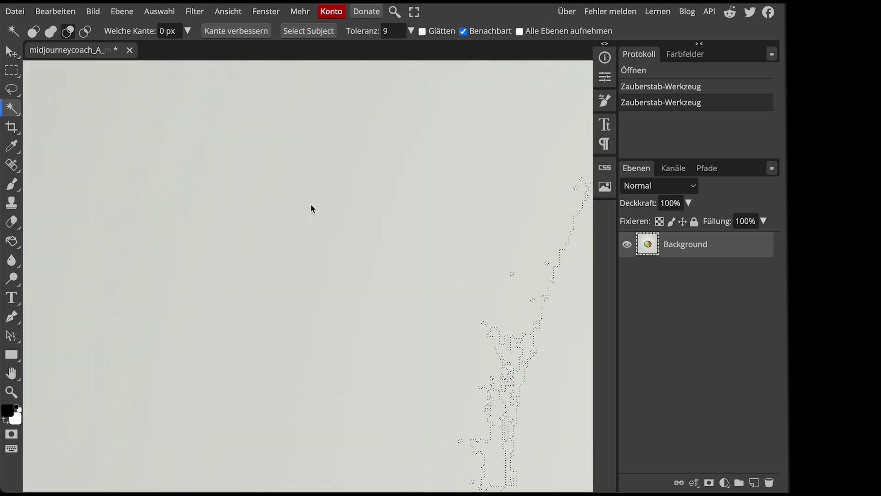
scroll(311, 205, down, 2)
scroll(311, 206, down, 1)
scroll(310, 205, down, 2)
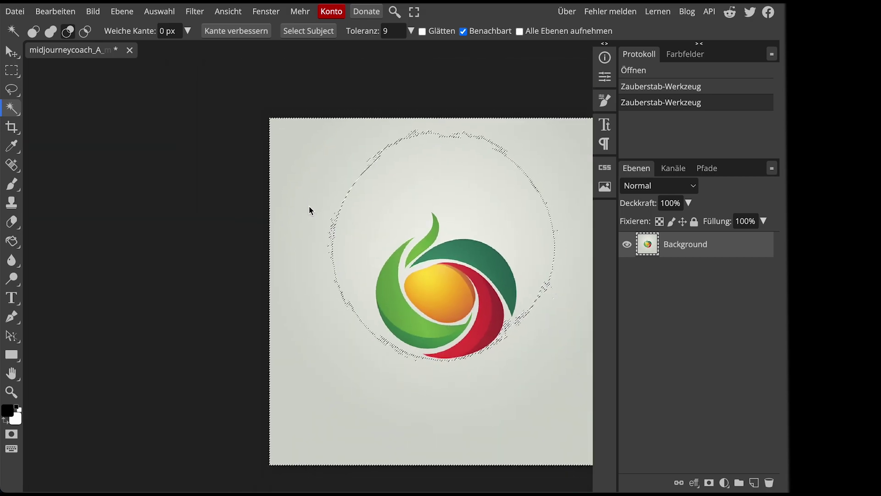
drag(356, 144, 269, 138)
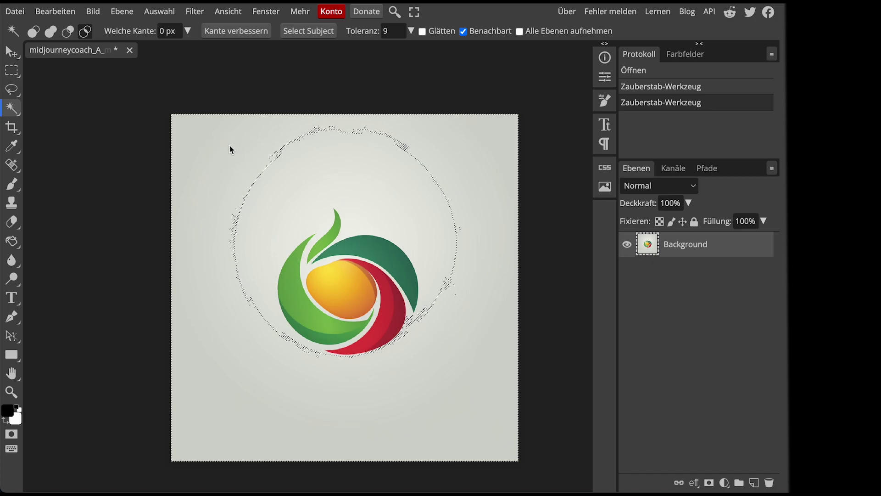
Raise the Magic Wand tolerance to 198 and reselect the background around the logo.
click(398, 33)
click(418, 124)
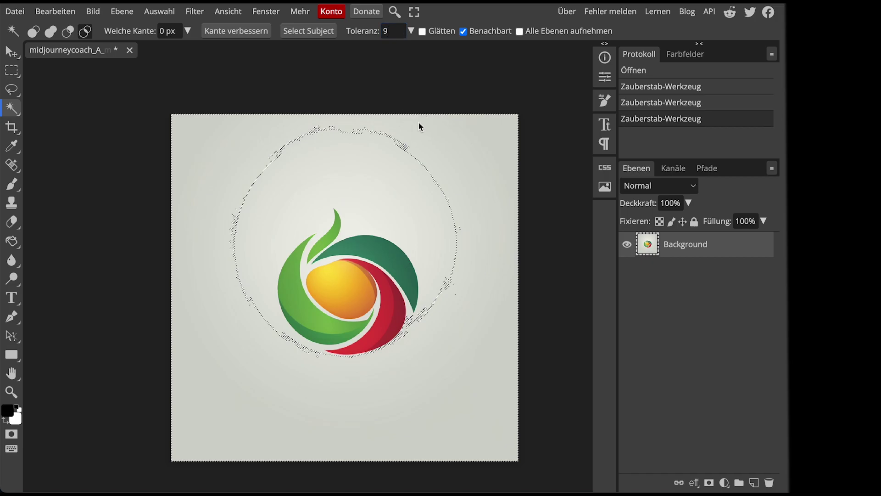
click(411, 31)
click(396, 49)
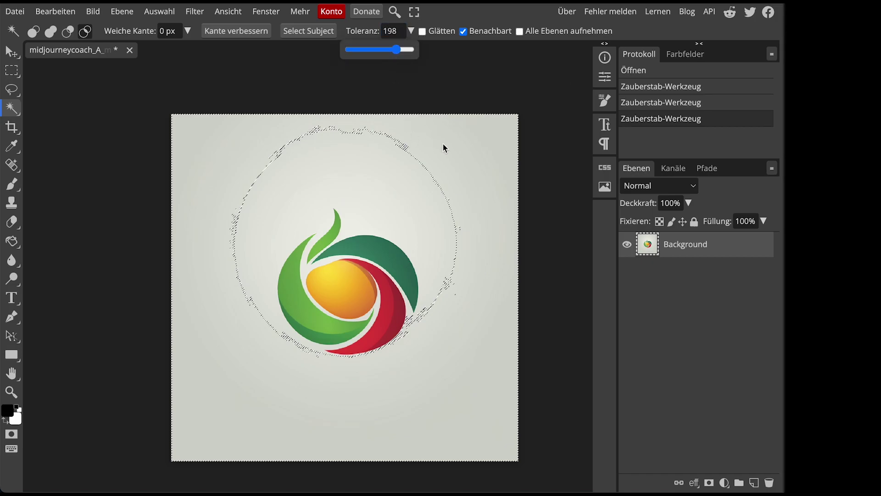
click(206, 135)
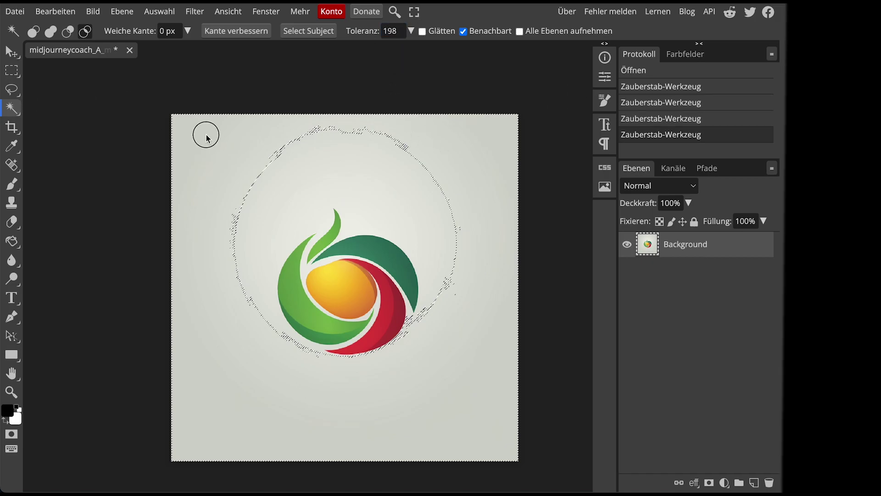
click(236, 143)
scroll(370, 351, up, 2)
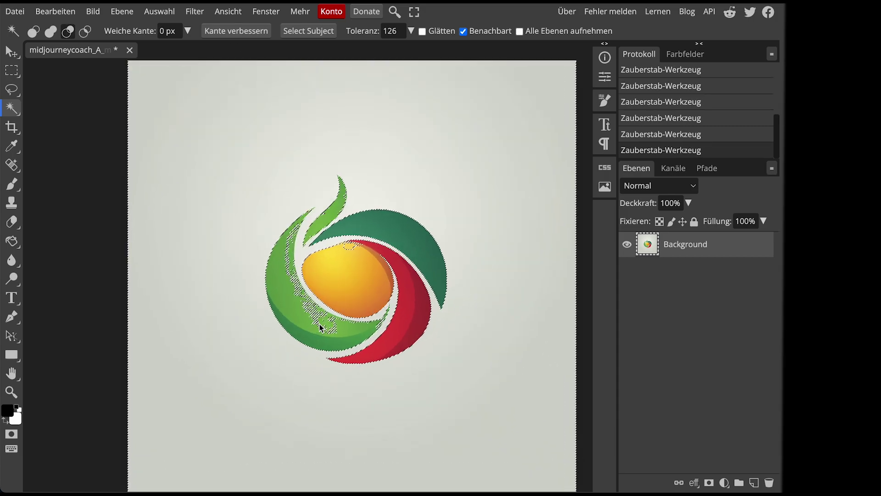
scroll(316, 324, up, 3)
scroll(313, 312, up, 2)
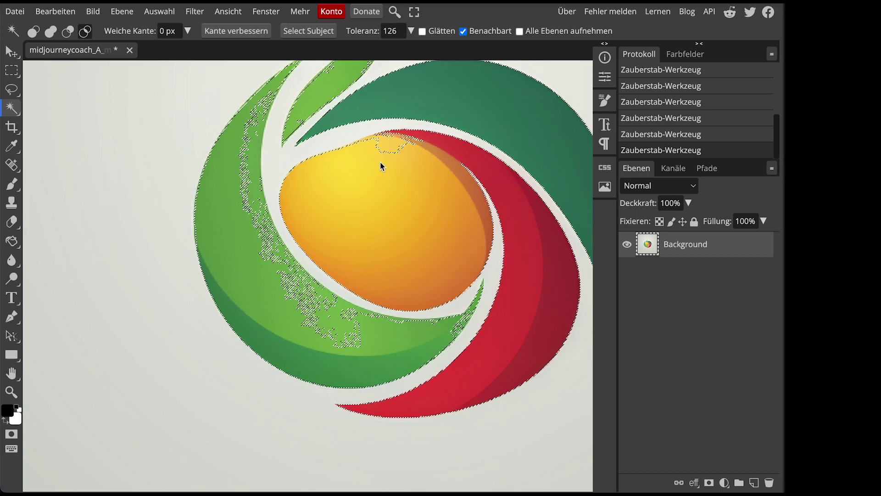
scroll(381, 162, down, 3)
scroll(382, 127, down, 2)
scroll(385, 127, down, 1)
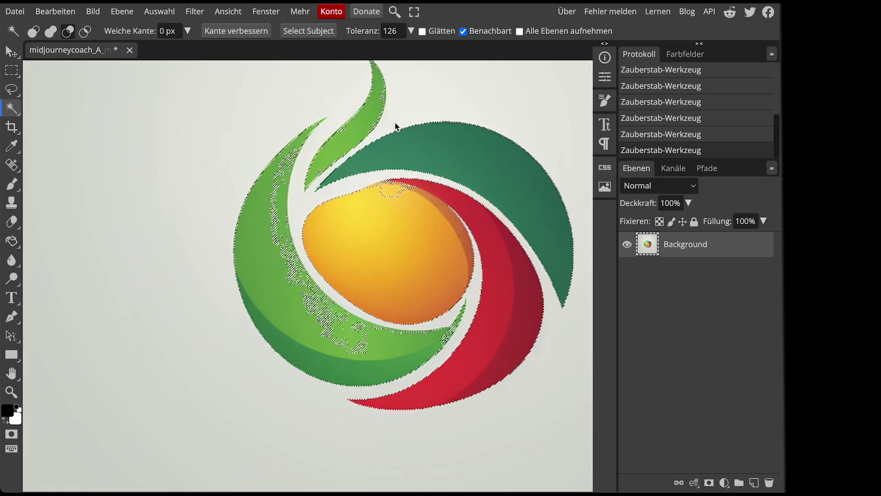
scroll(395, 124, down, 1)
scroll(430, 108, up, 3)
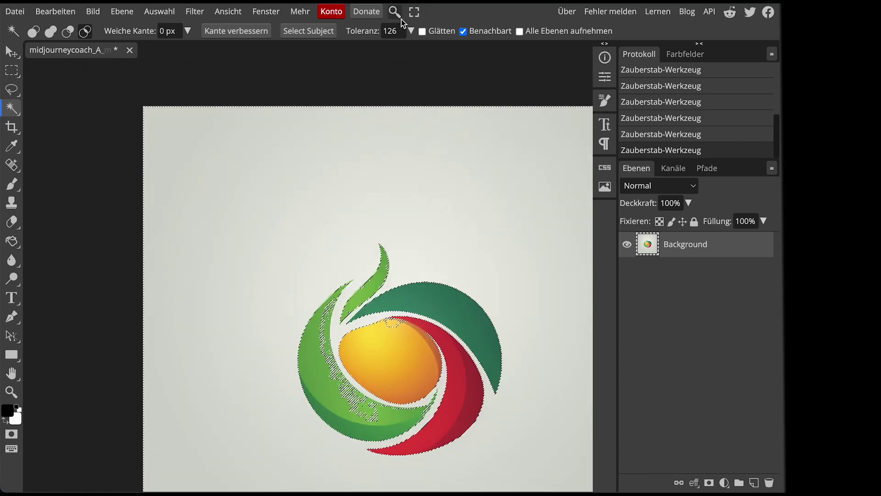
Lower the Magic Wand tolerance to 50 and inspect the tighter selection around the emblem.
click(411, 30)
drag(378, 50, 356, 52)
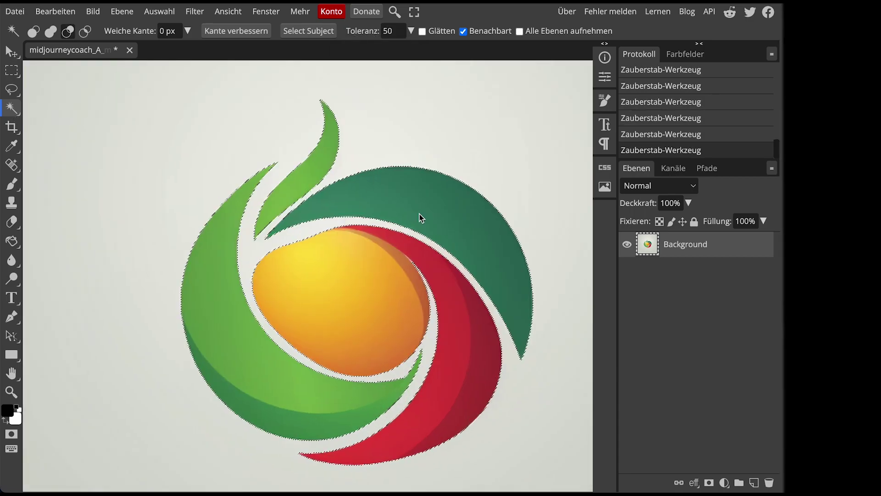
scroll(420, 219, up, 2)
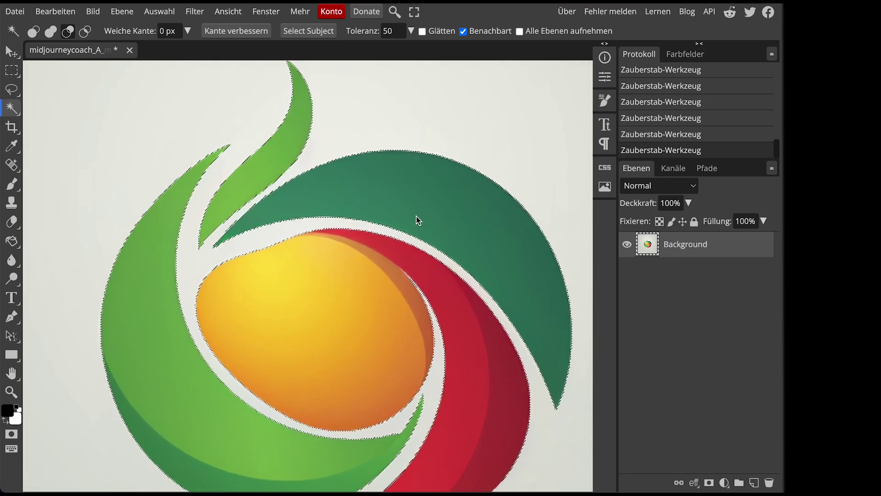
scroll(417, 216, down, 2)
scroll(379, 213, down, 1)
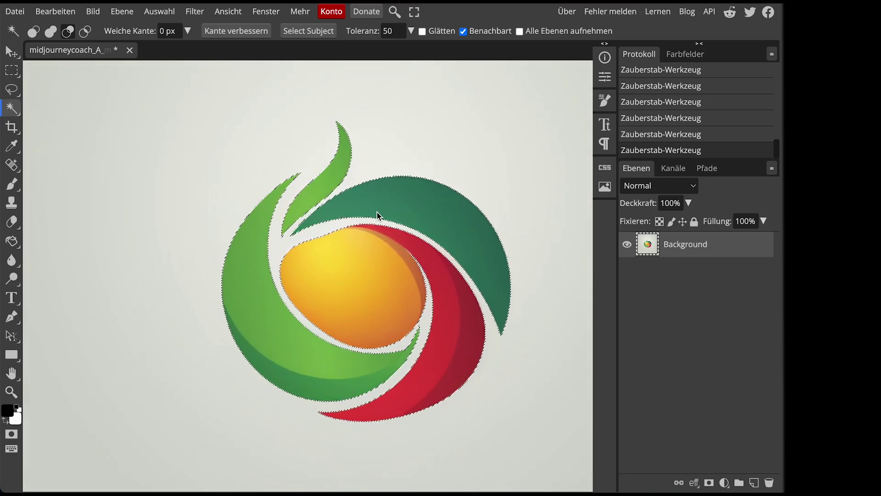
scroll(389, 173, down, 2)
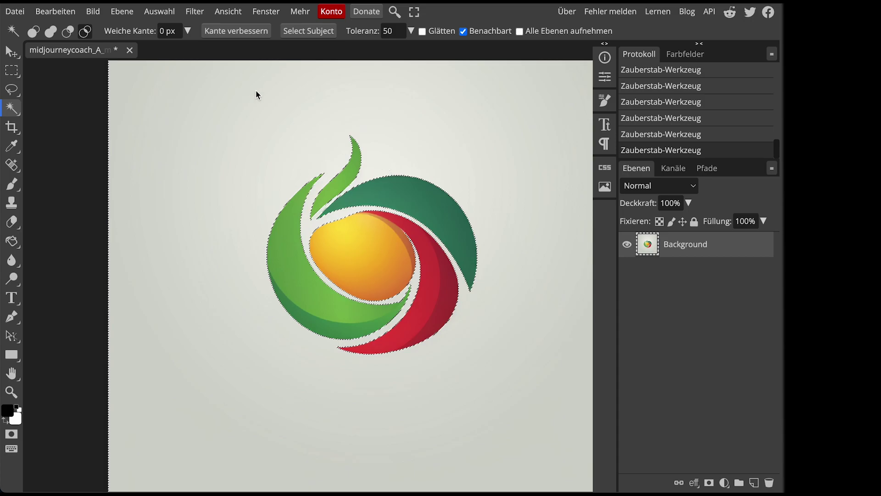
Invert the selection with Auswahl > Umkehren and add a layer mask to isolate the logo.
click(166, 14)
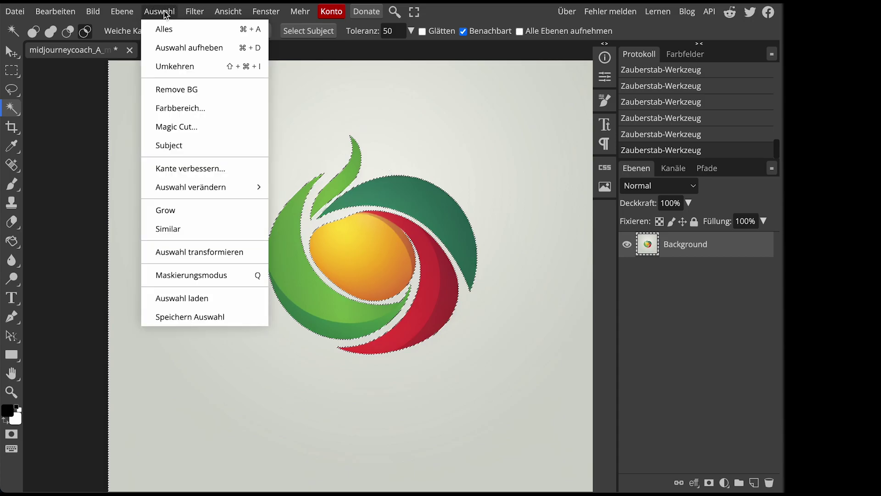
click(173, 68)
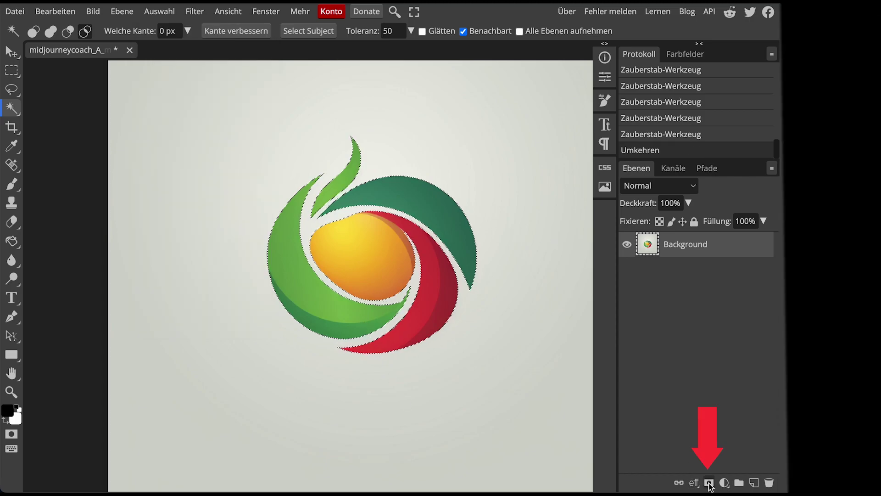
click(709, 483)
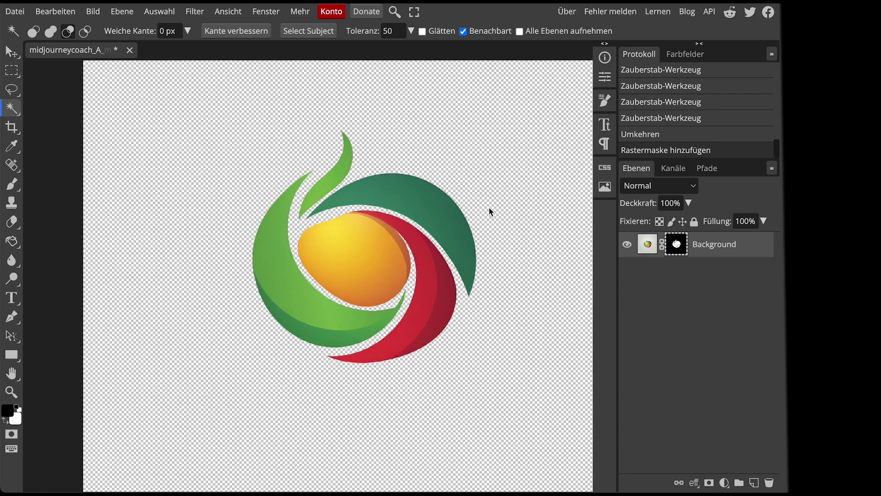
scroll(490, 207, up, 3)
scroll(439, 216, up, 2)
scroll(439, 216, up, 1)
Shift the cut-out logo slightly to the right with the Move tool.
scroll(436, 219, down, 1)
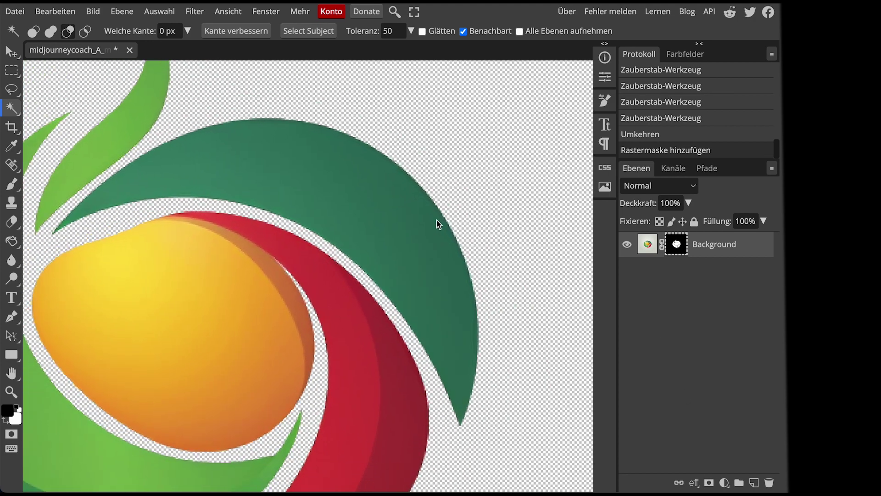
scroll(434, 221, down, 1)
scroll(434, 221, down, 2)
key(v)
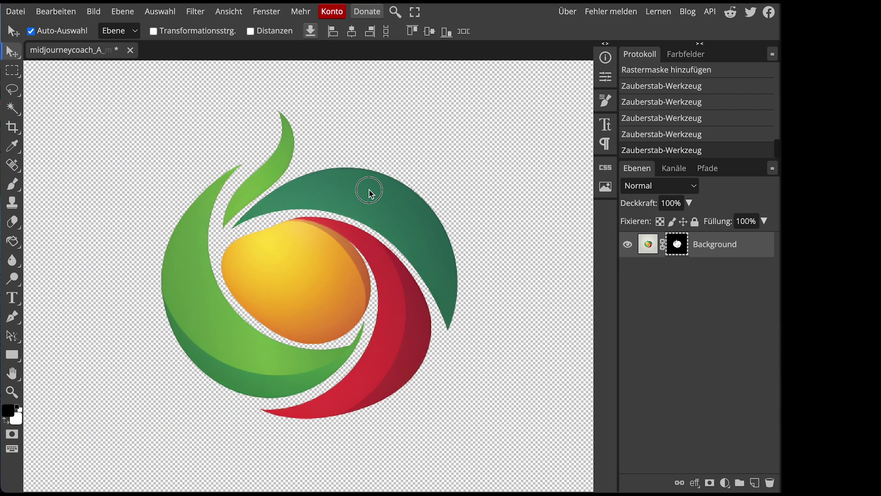
drag(370, 193, 394, 189)
Zoom in to inspect the thin light fringe left along the logo's mask edges.
scroll(279, 256, up, 1)
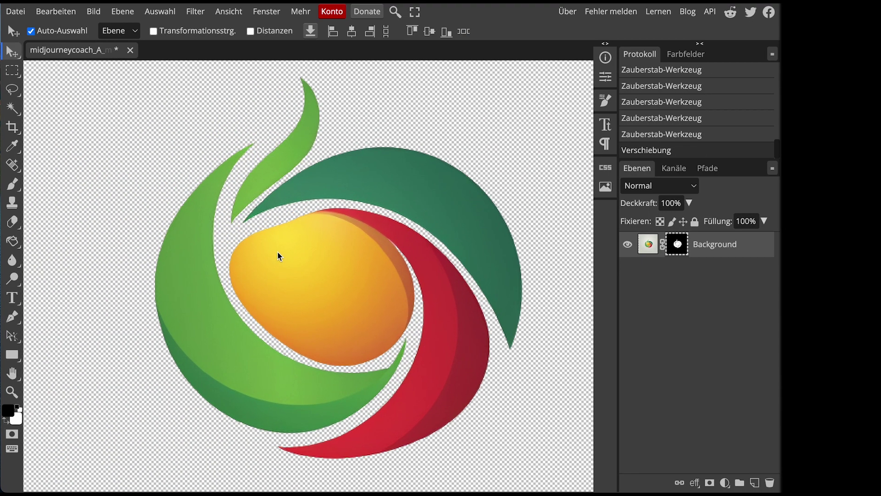
scroll(321, 259, up, 2)
scroll(372, 255, up, 1)
scroll(372, 255, up, 1)
scroll(444, 261, up, 2)
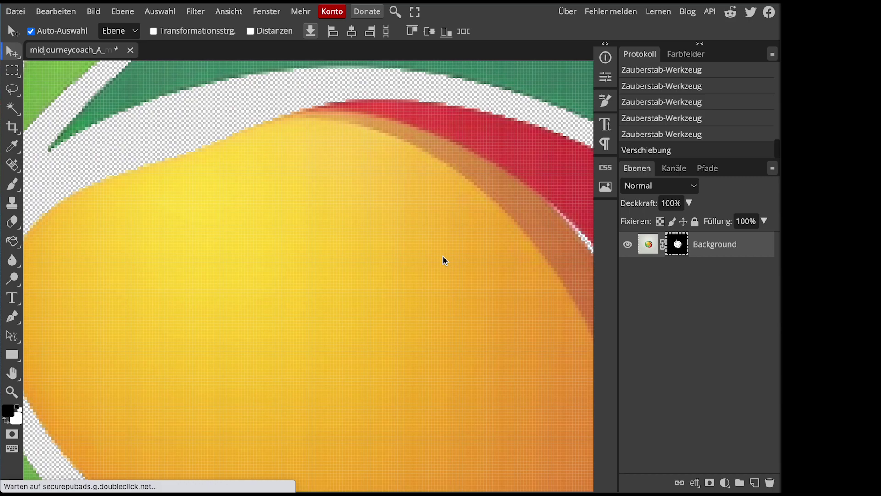
scroll(473, 154, up, 1)
scroll(459, 175, up, 1)
scroll(440, 241, up, 1)
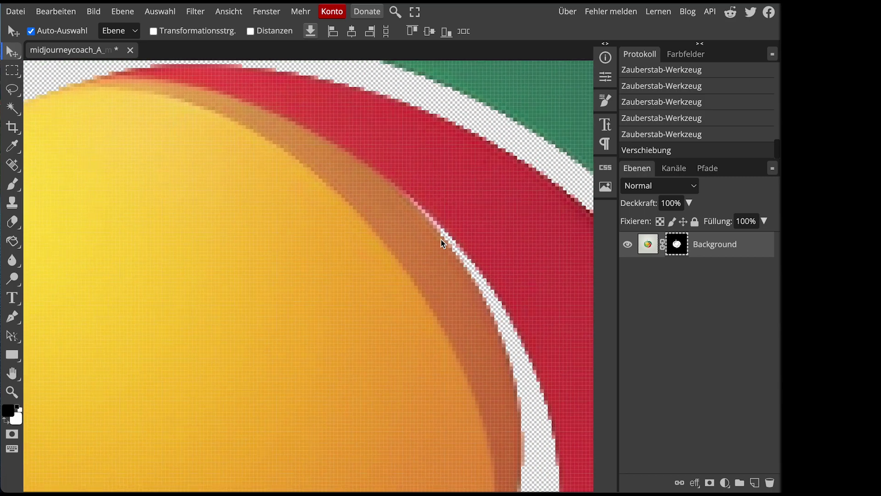
scroll(443, 243, down, 1)
scroll(443, 244, down, 1)
scroll(443, 243, down, 1)
scroll(443, 243, down, 2)
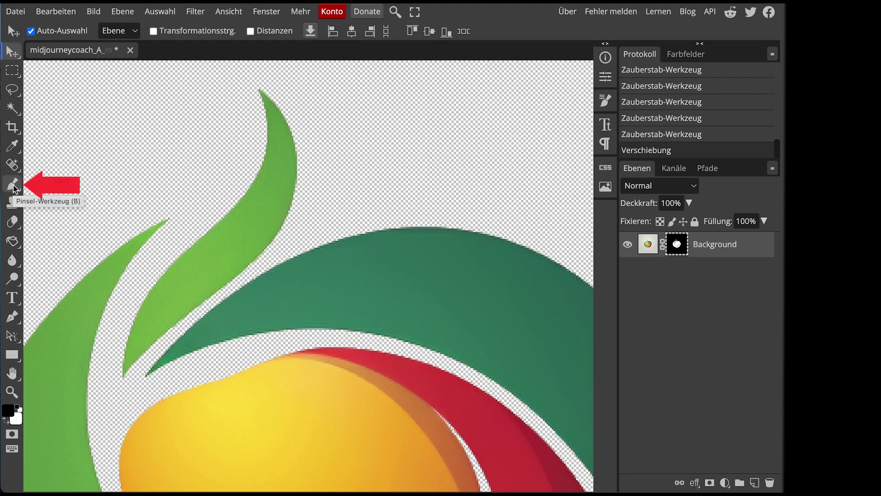
Brush black on the layer mask to hide the thin green leaf at the logo's top.
click(14, 186)
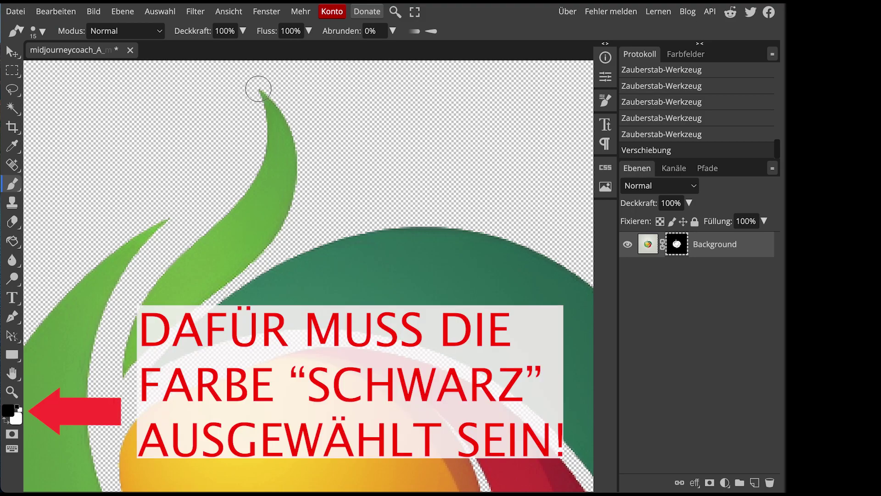
drag(256, 88, 271, 114)
mouse_move(271, 139)
mouse_down()
mouse_move(253, 179)
mouse_move(179, 258)
mouse_move(108, 370)
mouse_move(133, 346)
mouse_move(102, 369)
mouse_move(122, 365)
mouse_move(214, 260)
mouse_up()
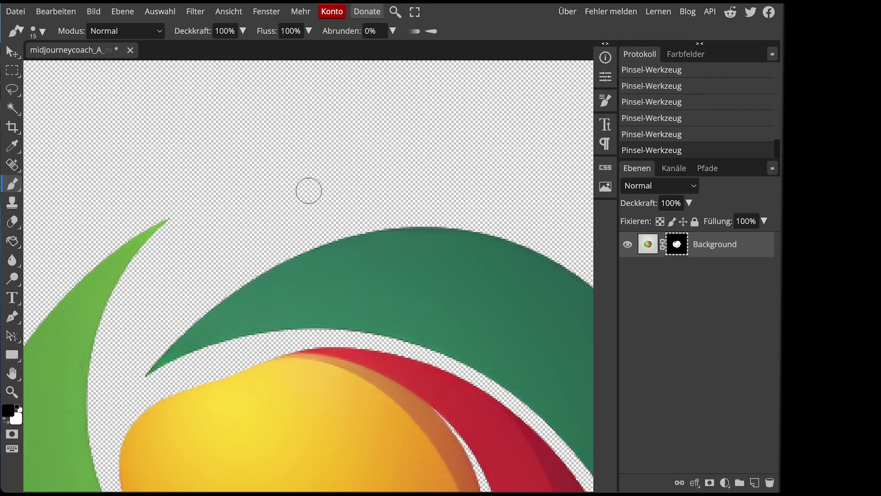
scroll(223, 202, down, 2)
scroll(207, 209, down, 2)
scroll(193, 204, up, 4)
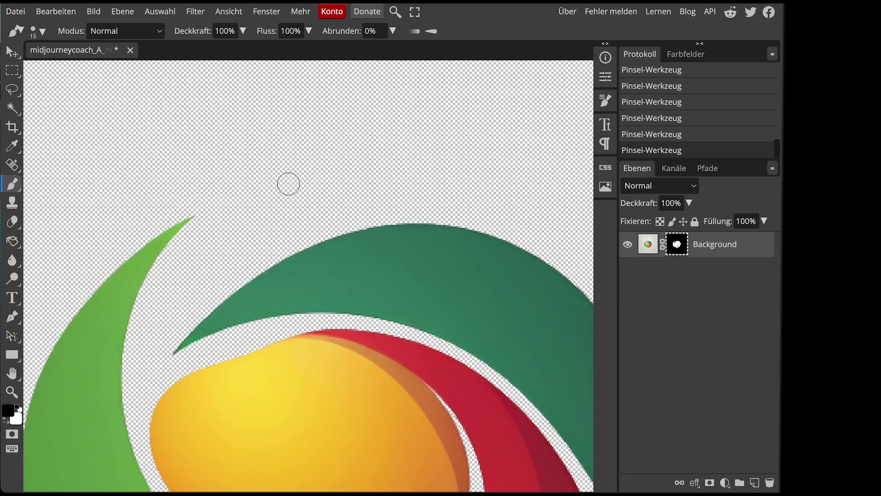
scroll(441, 197, down, 3)
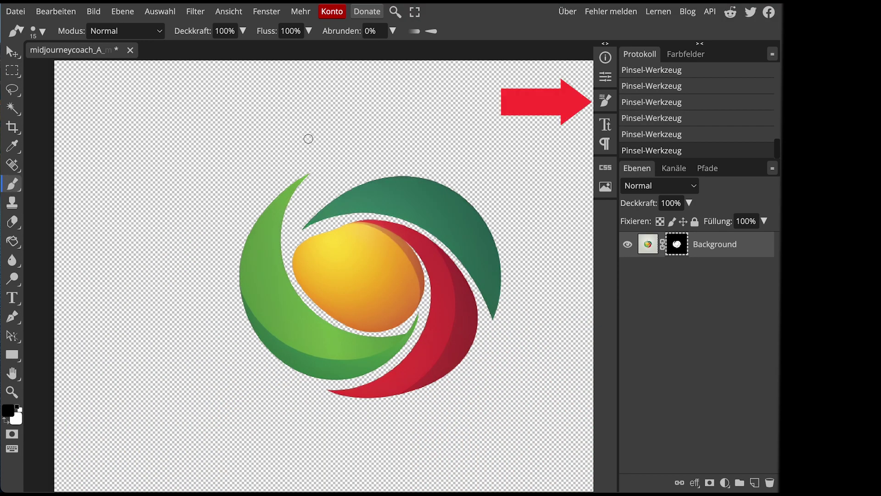
Set the brush tip to 18 px, 86° angle, 46% roundness and 53% hardness; undo the test stroke.
click(605, 102)
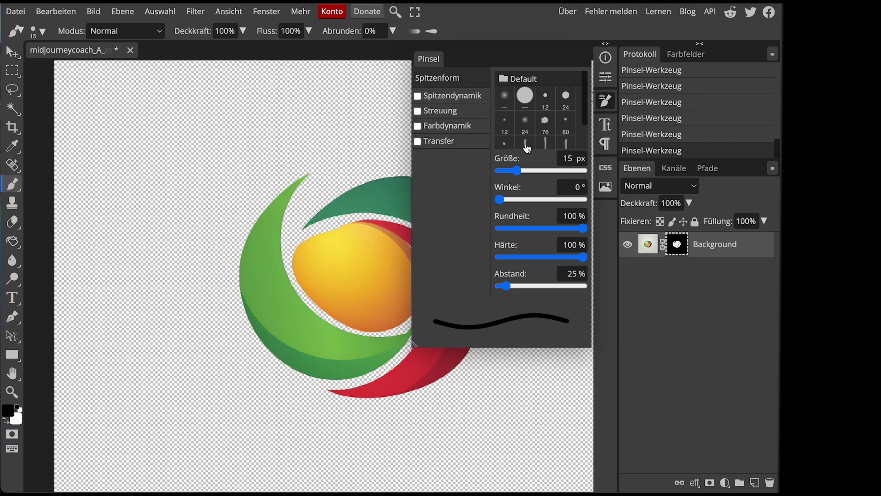
drag(514, 172, 519, 199)
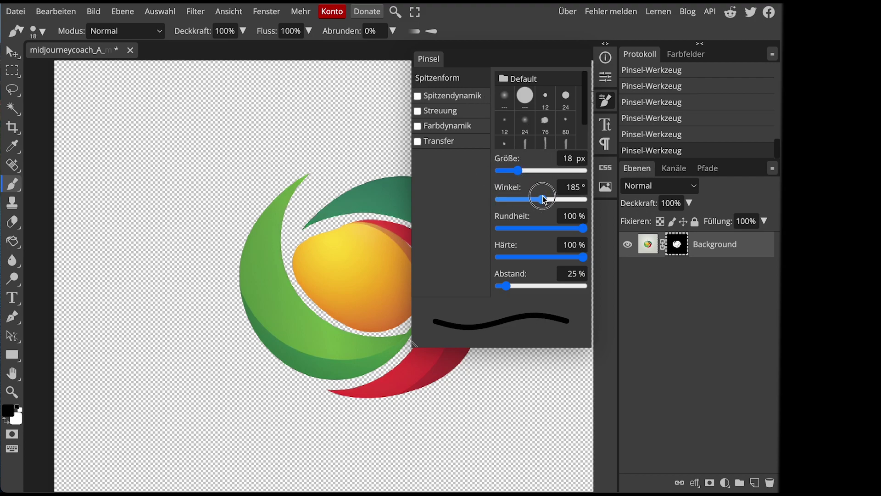
mouse_move(572, 231)
mouse_down()
mouse_move(502, 235)
mouse_move(571, 228)
mouse_move(538, 228)
mouse_up()
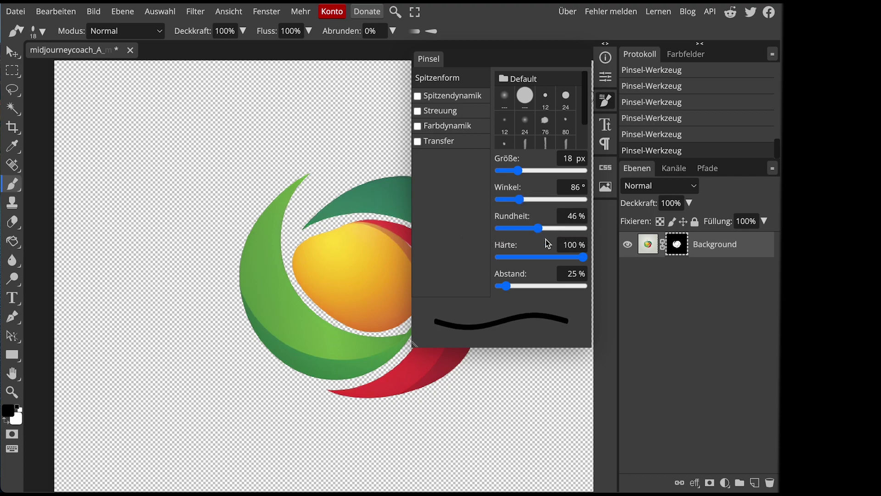
drag(583, 257, 544, 257)
mouse_move(503, 286)
mouse_down()
mouse_move(567, 287)
mouse_move(507, 285)
mouse_up()
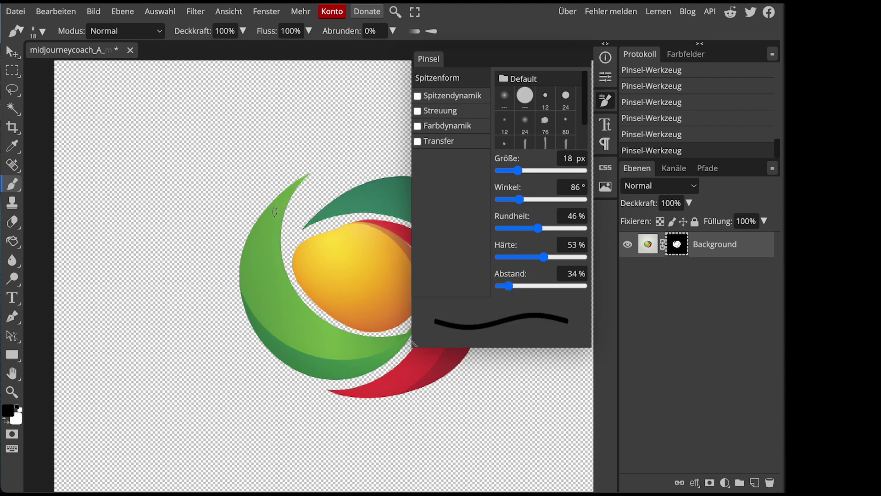
mouse_move(275, 211)
mouse_down()
mouse_move(255, 254)
mouse_move(285, 248)
mouse_up()
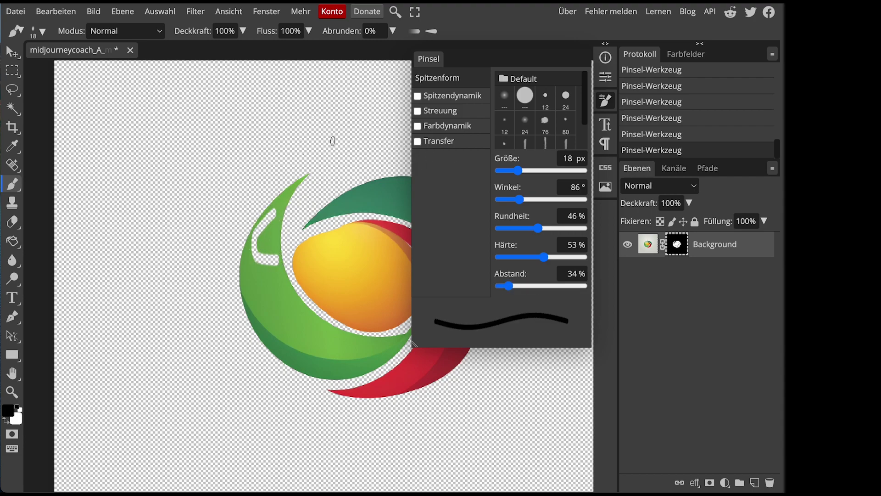
key(ctrl+z)
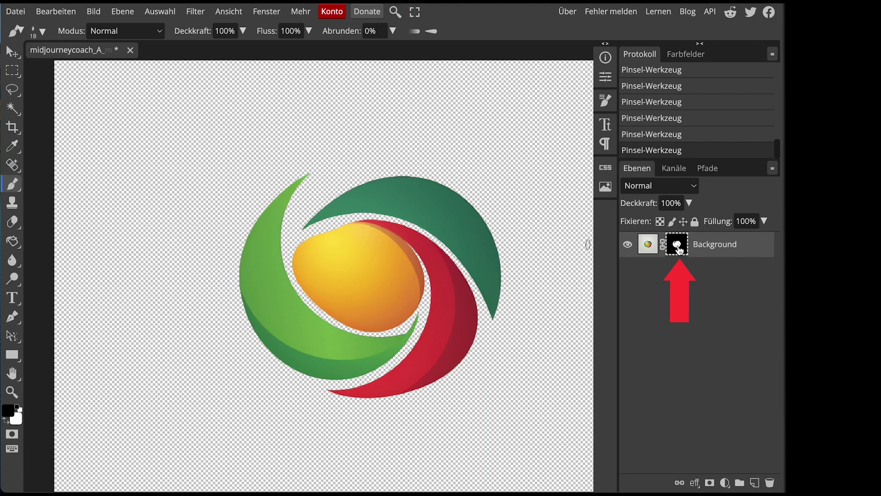
Paint black onto the logo image, then zigzag black strokes across its layer mask.
click(648, 244)
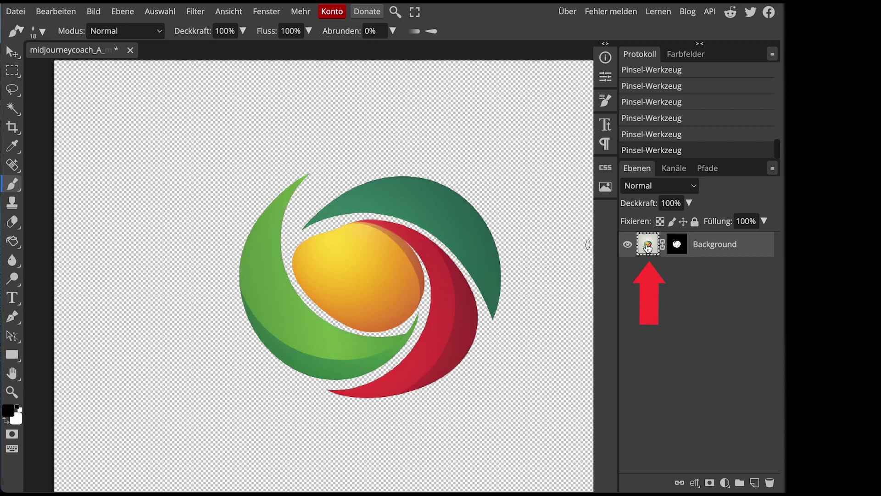
mouse_move(362, 192)
mouse_down()
mouse_move(457, 190)
mouse_move(502, 219)
mouse_move(473, 256)
mouse_move(244, 226)
mouse_move(298, 301)
mouse_up()
click(678, 247)
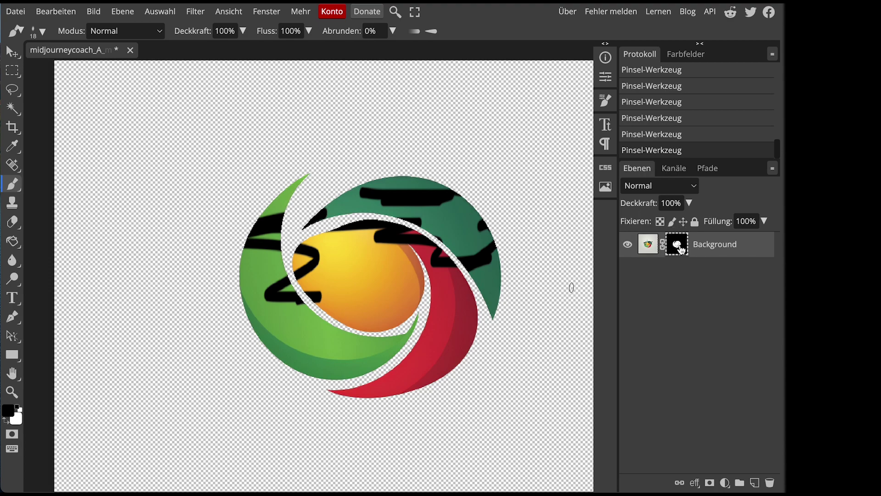
mouse_move(269, 325)
mouse_down()
mouse_move(316, 334)
mouse_move(397, 317)
mouse_move(425, 330)
mouse_move(420, 368)
mouse_up()
Step through undo and redo, then use Bearbeiten > Rückgängig to remove the last mask stroke.
key(ctrl+z)
key(ctrl+z)
key(ctrl+z)
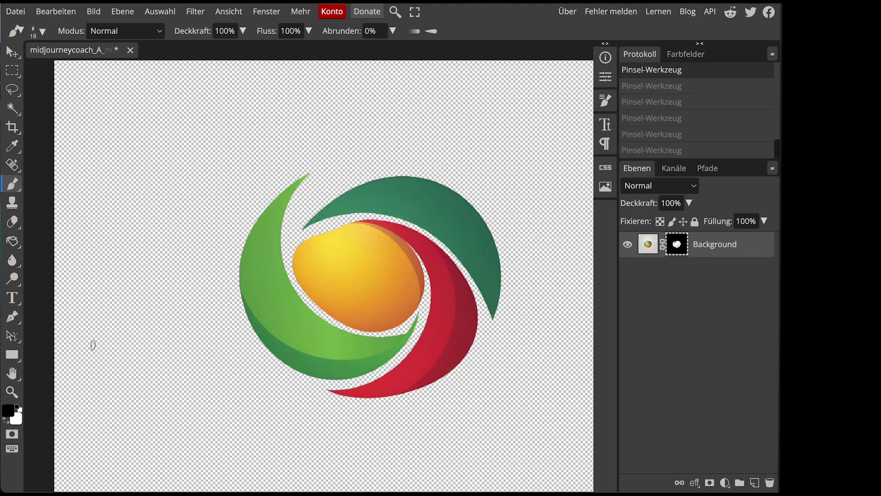
key(ctrl+shift+z)
key(ctrl+shift+z)
key(ctrl+shift+z)
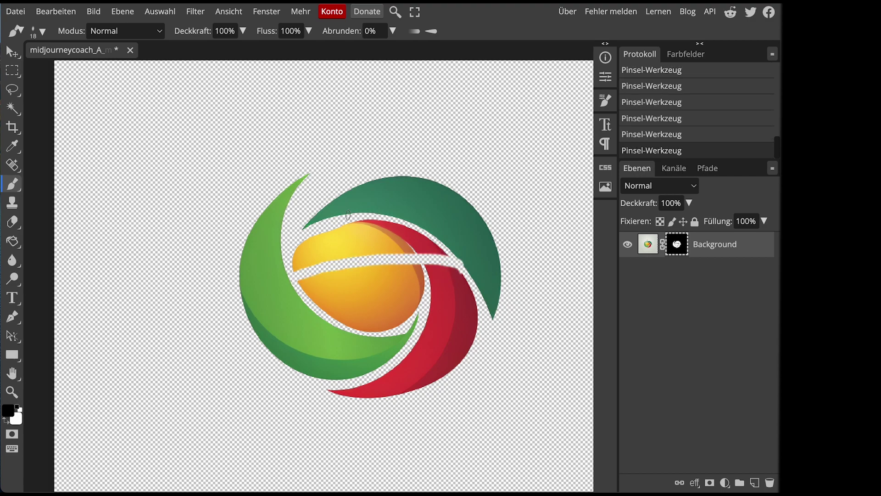
click(55, 15)
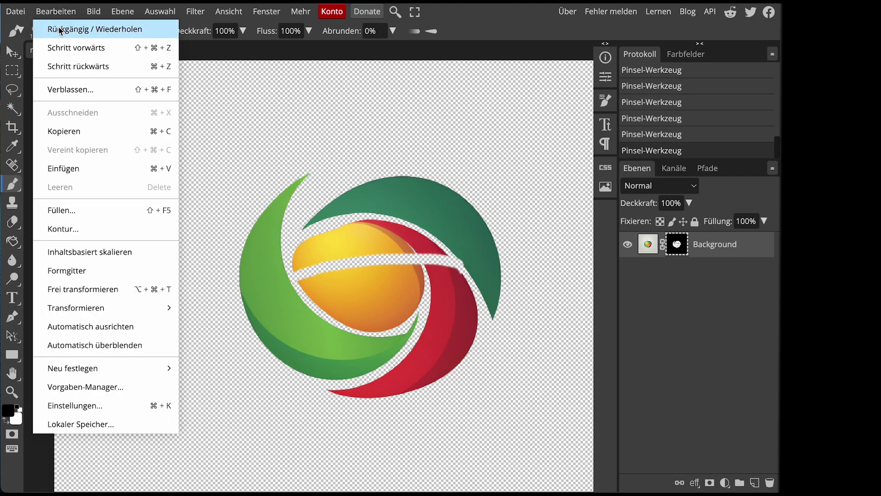
click(60, 30)
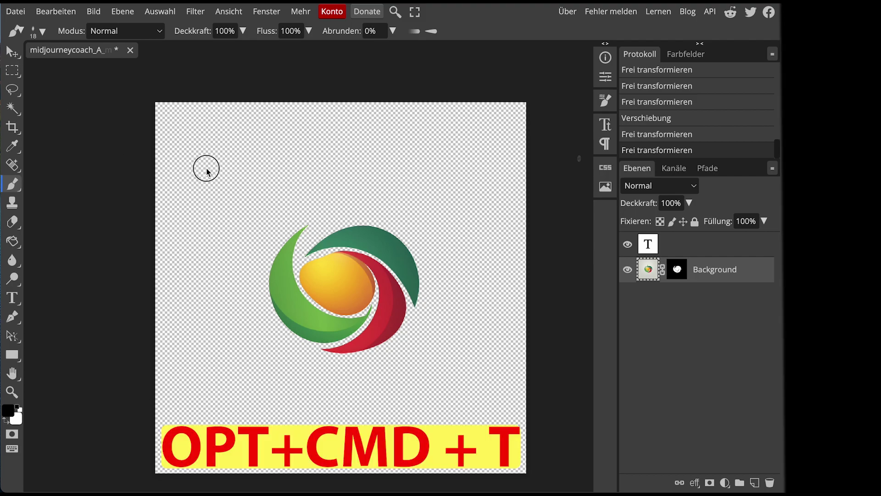
Free-transform the logo layer, scaling it to about 168% and centring it on the canvas.
key(ctrl+alt+t)
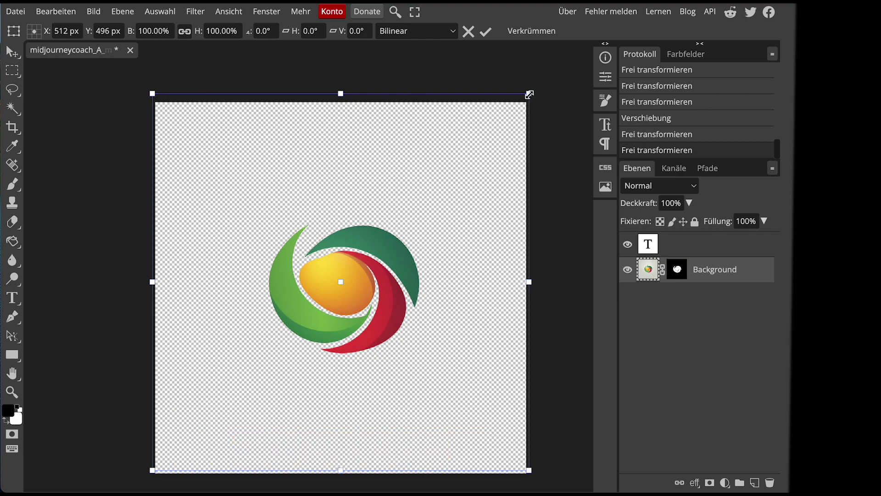
drag(529, 94, 301, 367)
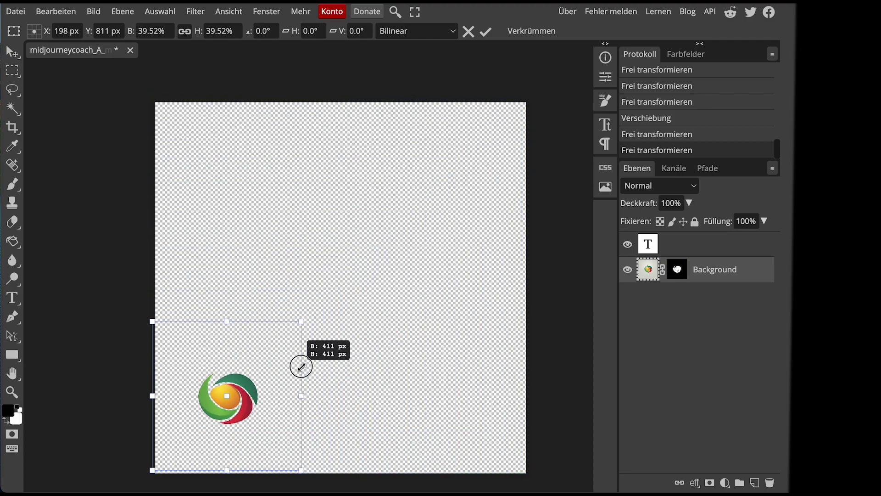
drag(301, 367, 626, 75)
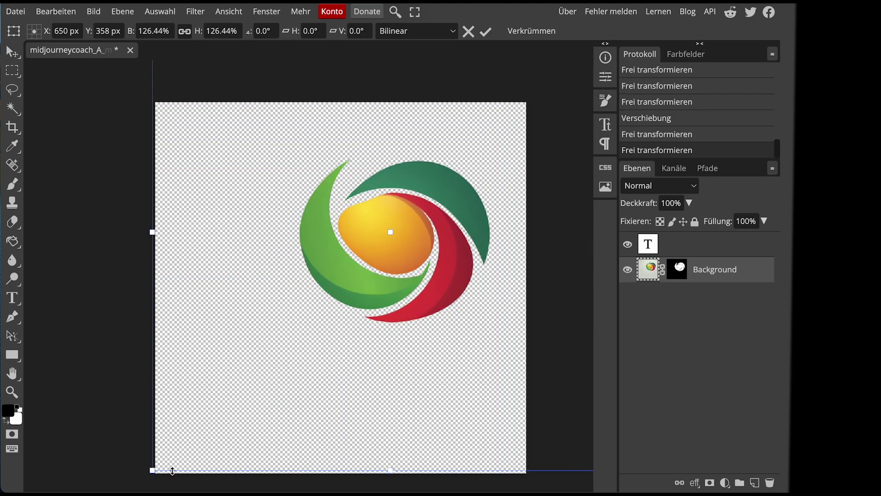
drag(155, 470, 6, 485)
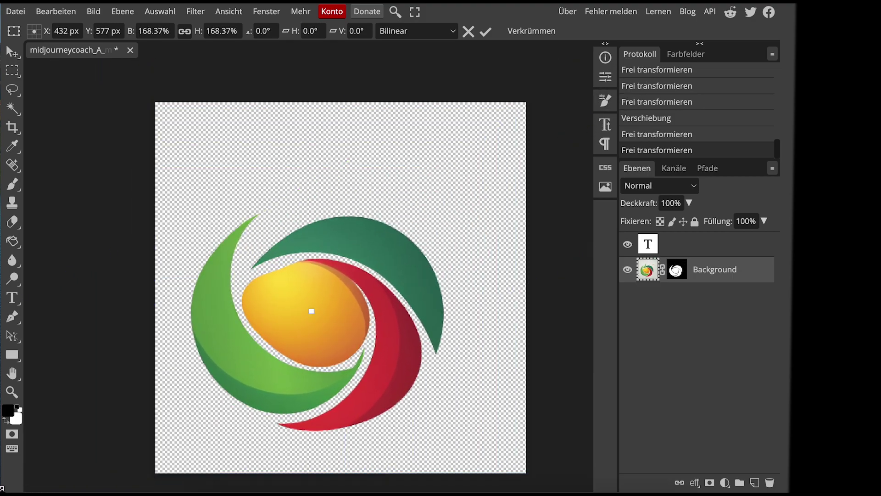
drag(411, 220, 443, 192)
Rotate the logo 90° clockwise, distort it slightly, and commit the transform.
right_click(485, 185)
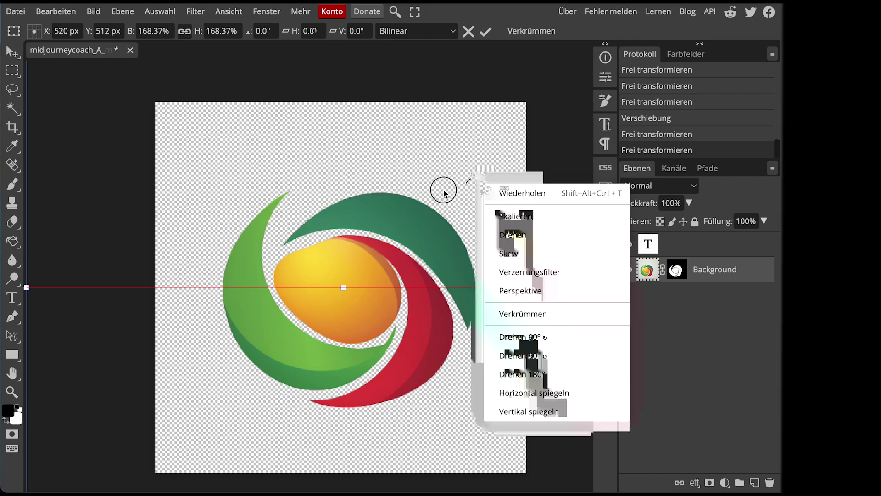
click(522, 338)
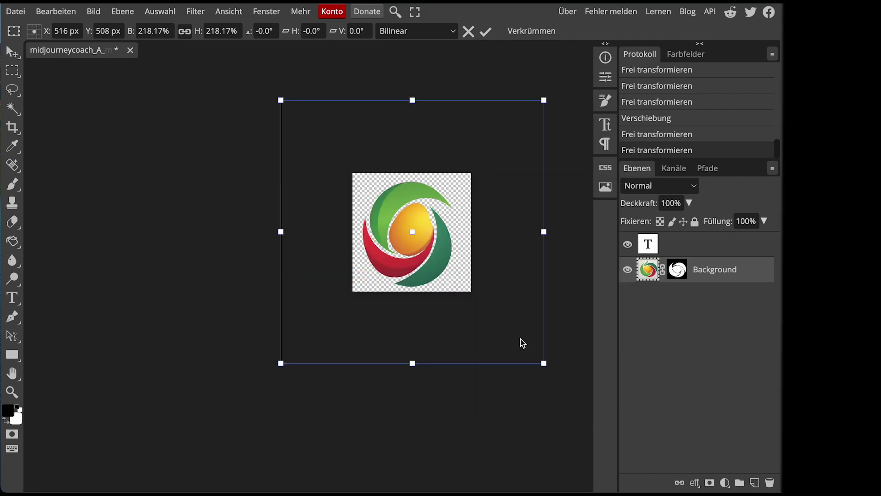
right_click(502, 278)
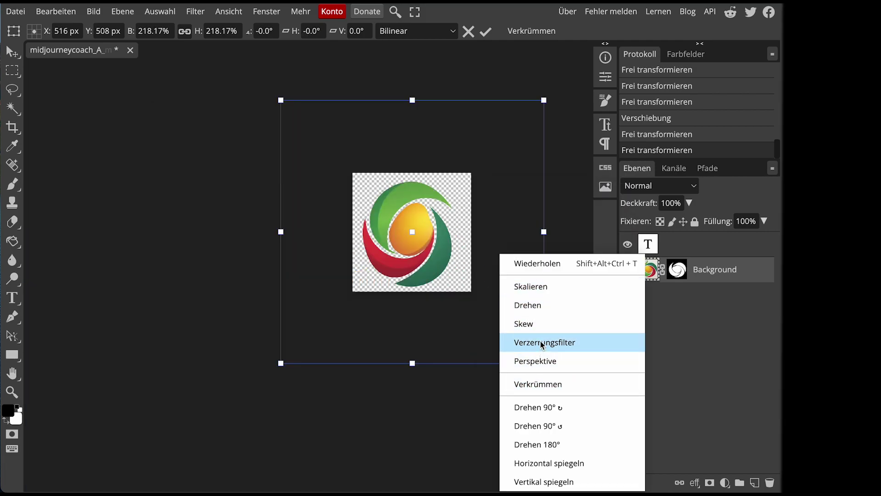
click(502, 361)
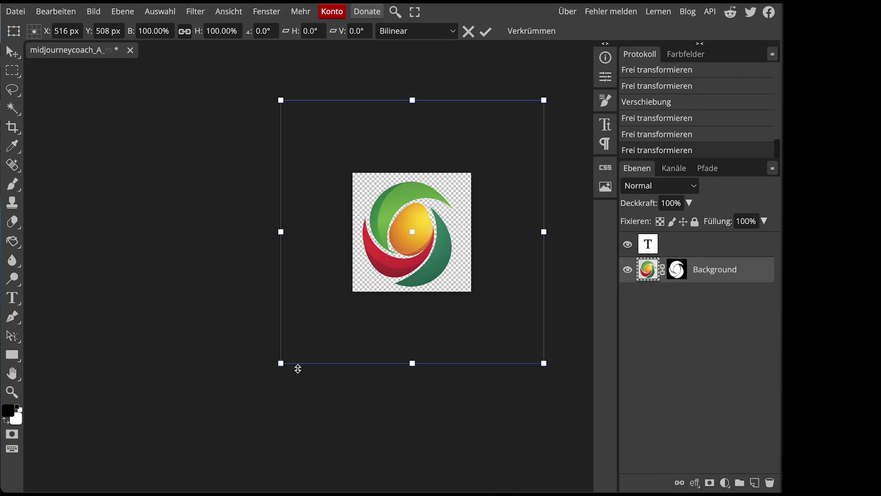
drag(280, 365, 278, 358)
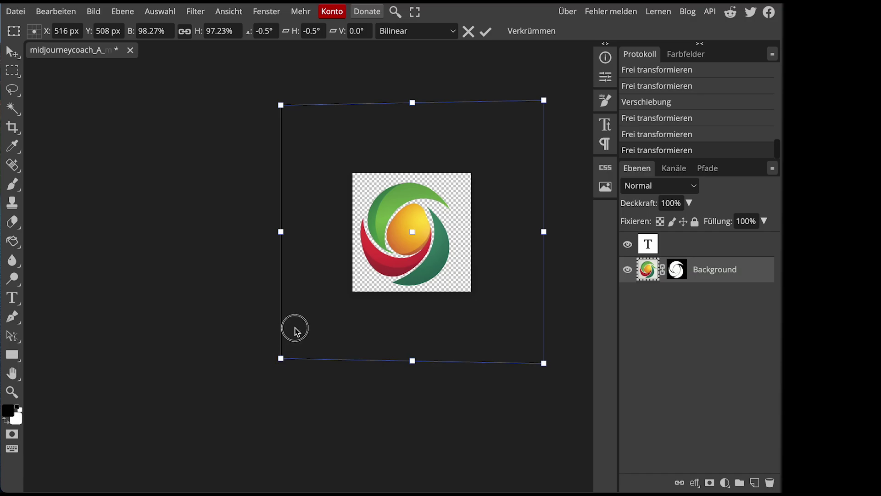
click(486, 31)
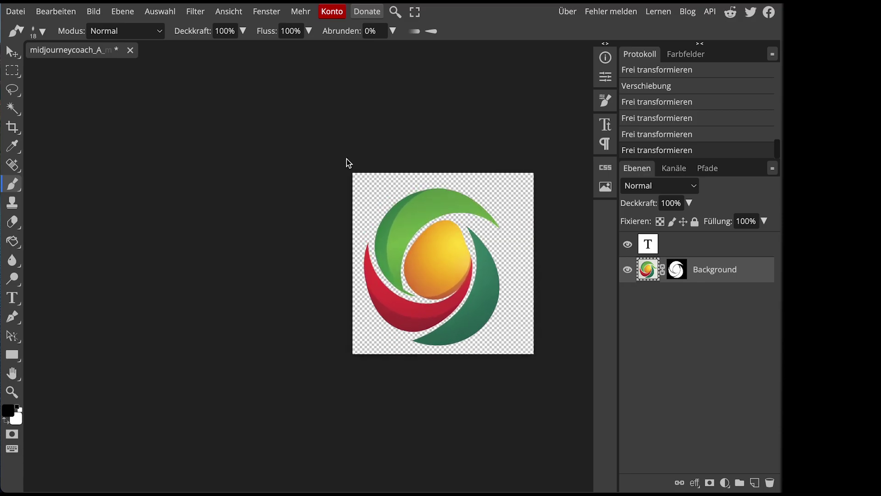
Start a PNG export of the logo and name the file 'Logo'.
click(16, 11)
mouse_move(45, 186)
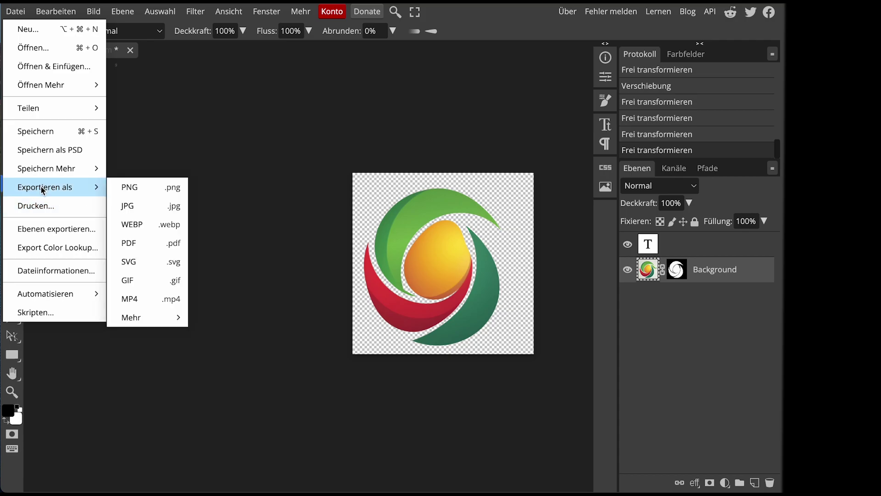
click(132, 188)
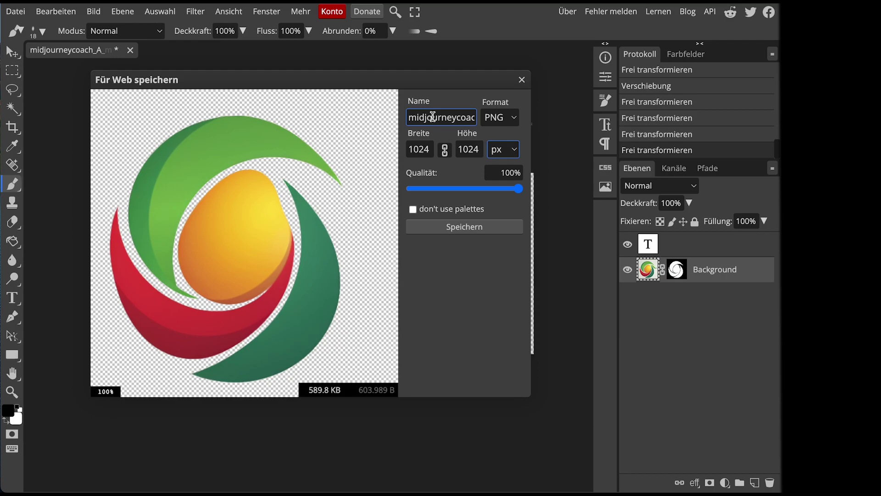
double_click(432, 116)
text(Logo)
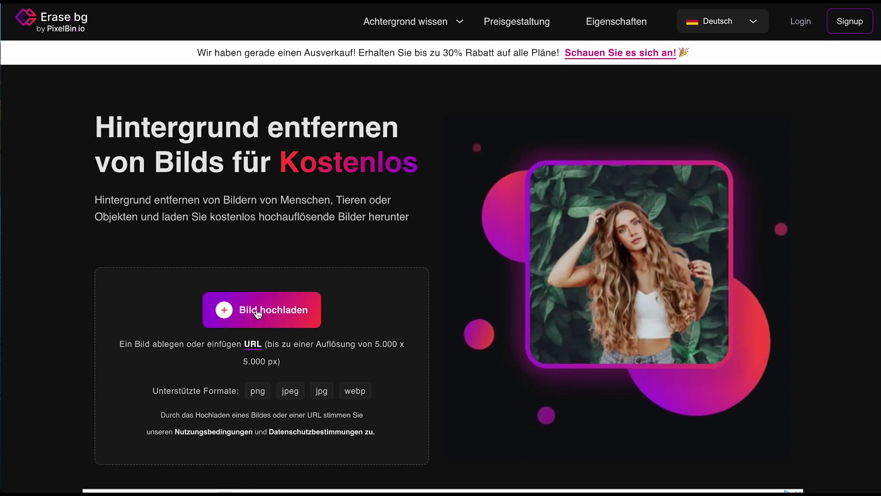
Scroll Erase bg's page to the Original / Hintergrund entfernt result for the logo.
scroll(613, 275, down, 10)
scroll(613, 274, down, 4)
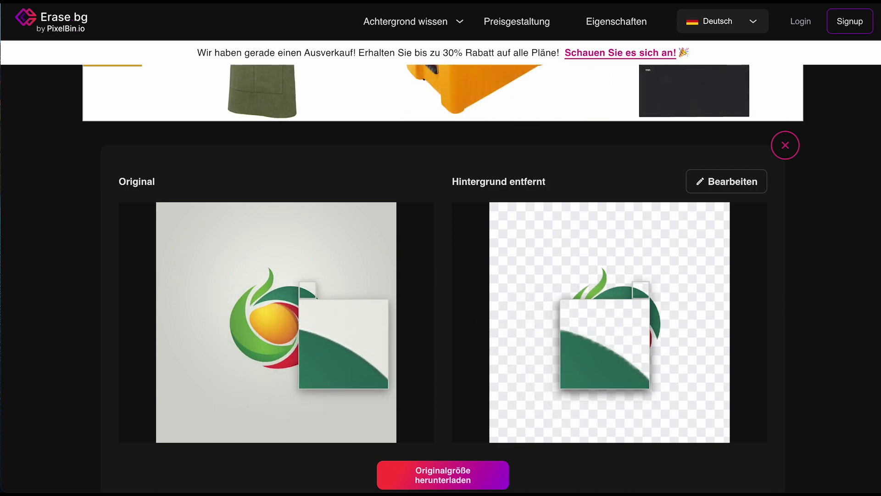
scroll(566, 419, down, 1)
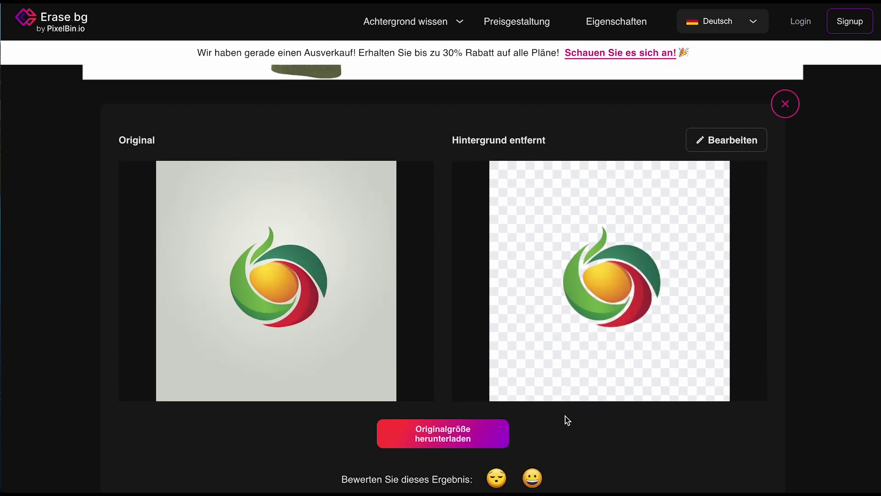
scroll(566, 419, down, 2)
scroll(650, 376, up, 1)
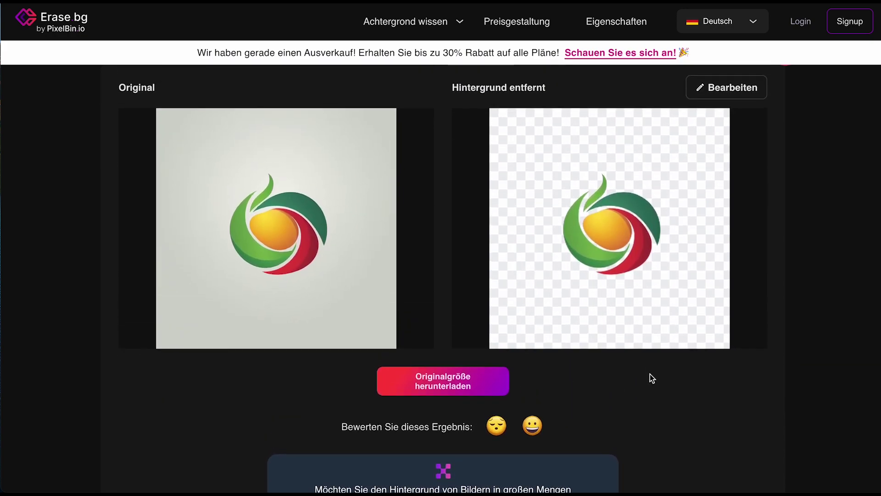
In the Erase bg editor, try a yellow solid-colour background behind the logo.
click(746, 99)
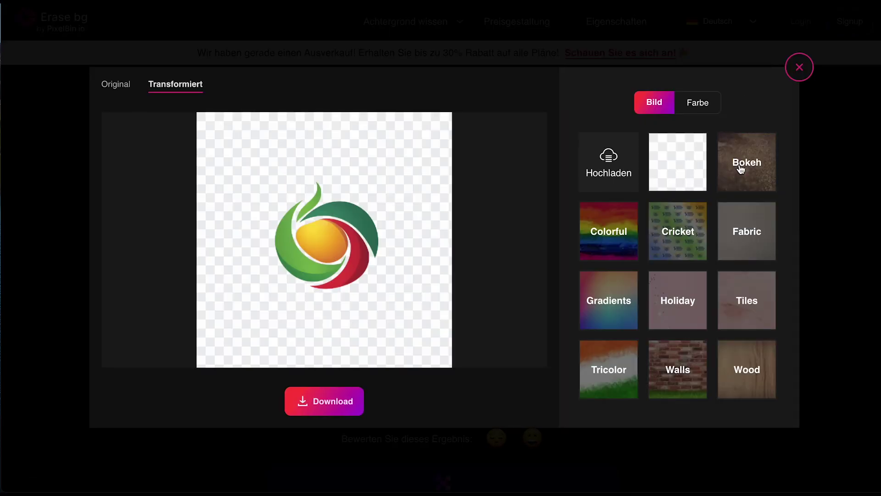
click(711, 111)
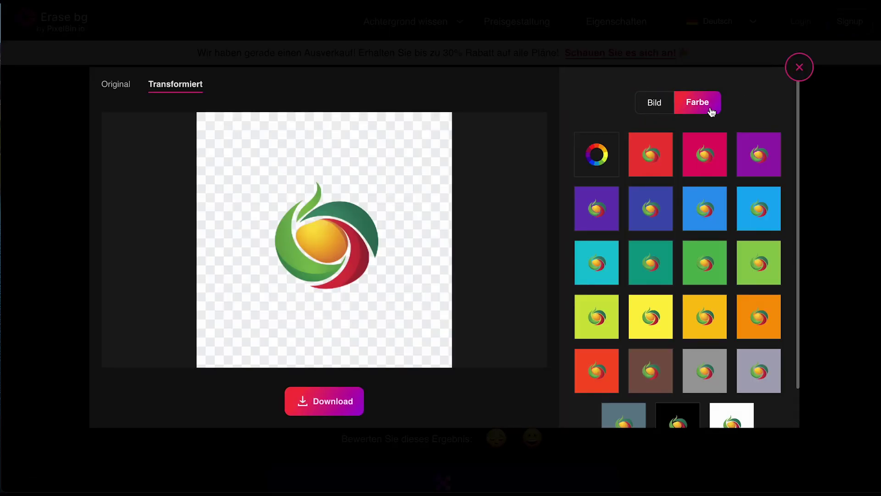
click(650, 323)
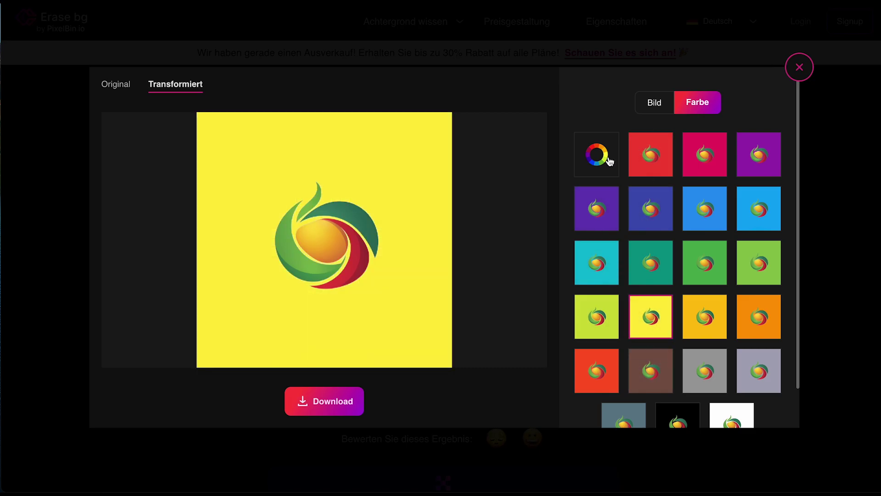
click(608, 158)
Try paint-splatter, rainbow-stripe and blue-red smoke image backgrounds behind the logo.
click(744, 418)
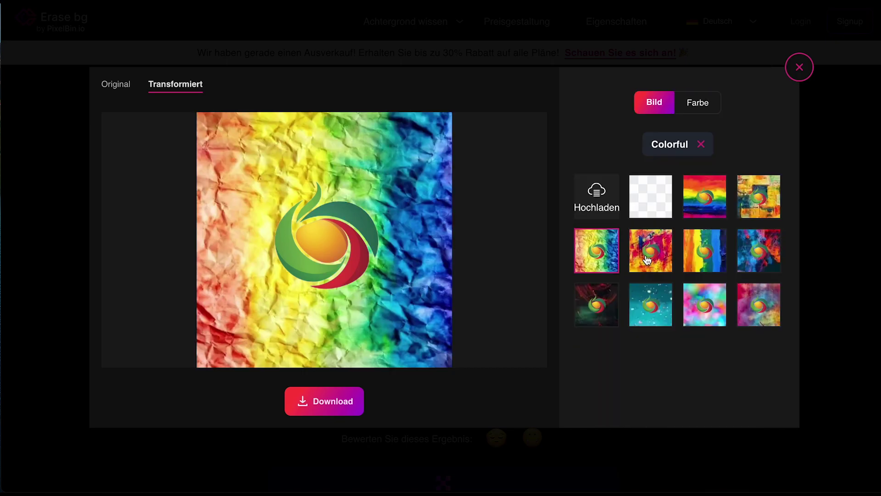
click(650, 250)
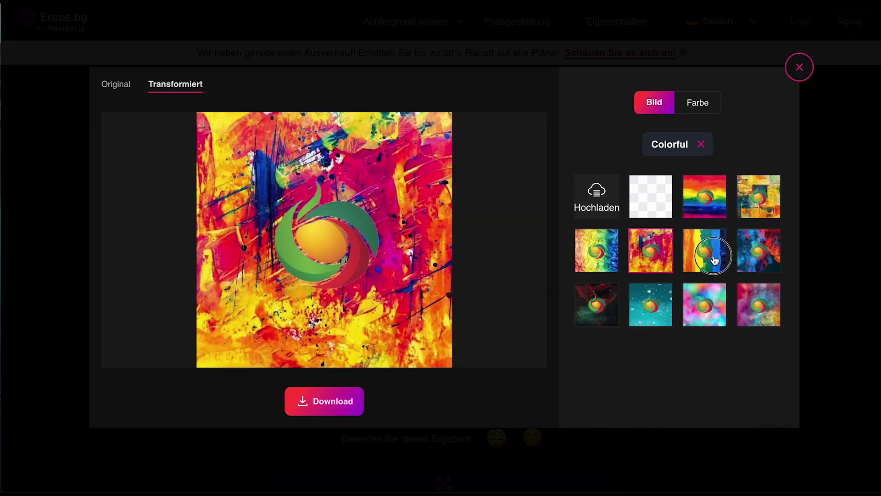
click(715, 260)
click(765, 259)
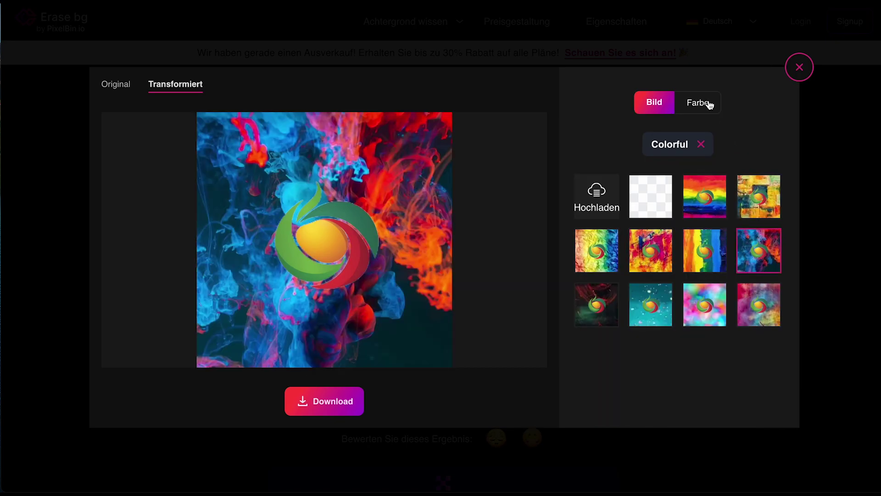
Apply an orange wood backdrop, then switch the logo's background to transparent.
click(701, 145)
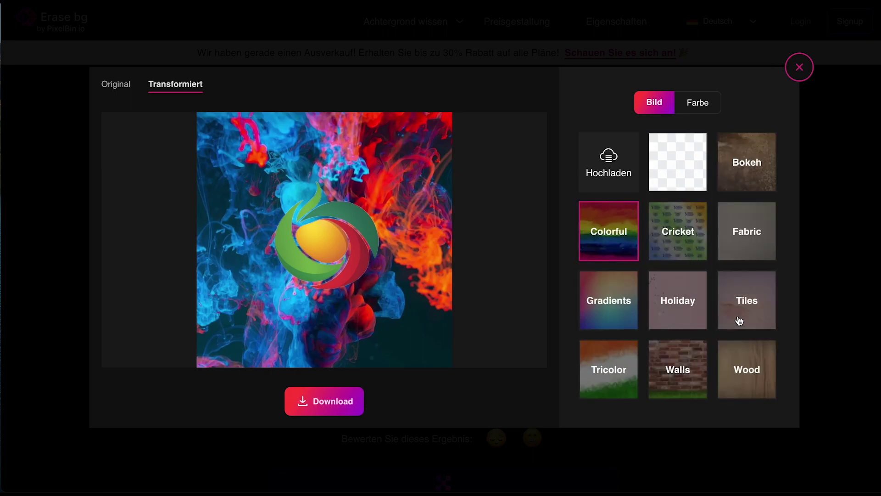
click(734, 377)
click(706, 297)
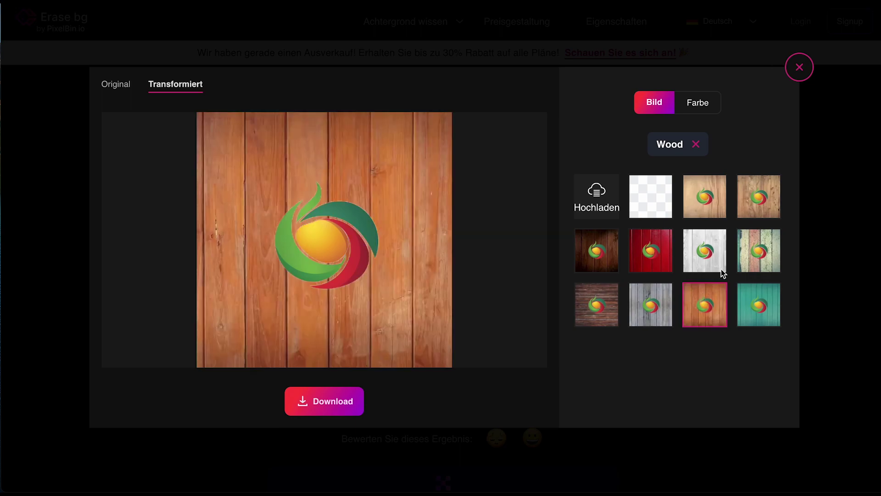
click(695, 144)
click(669, 149)
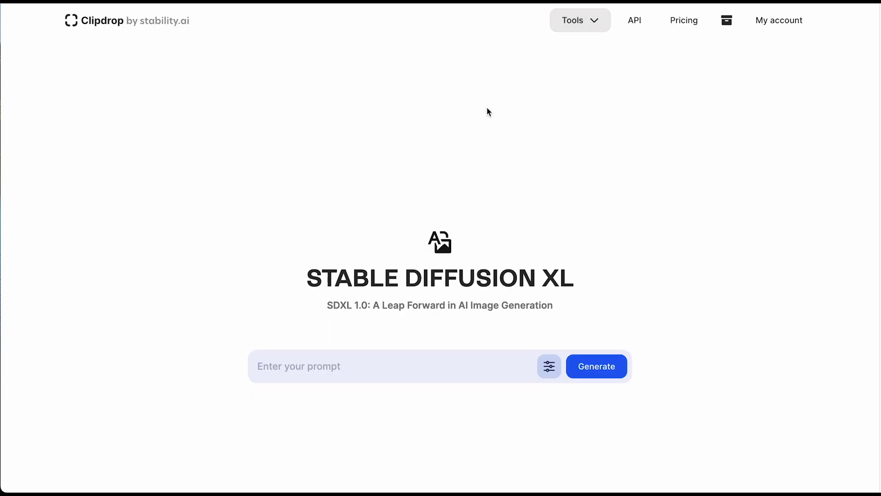
Run the logo image through Clipdrop's Remove background tool and rate the cut-out as good.
click(589, 23)
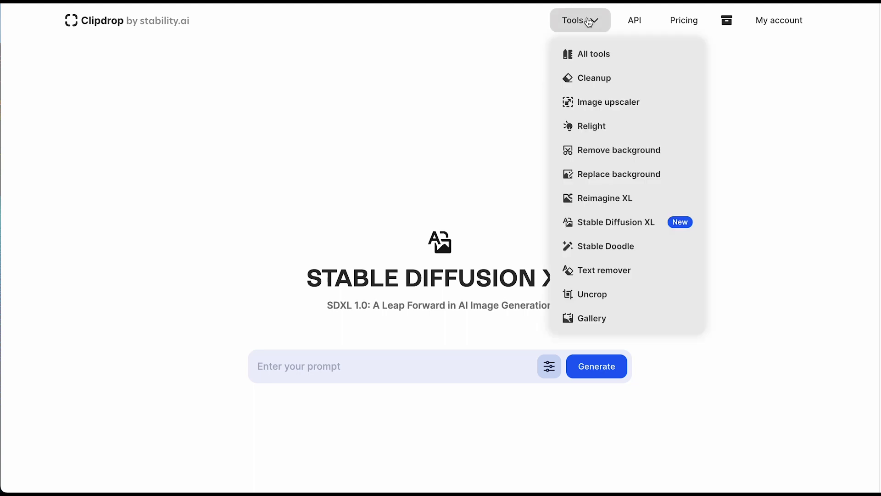
click(605, 150)
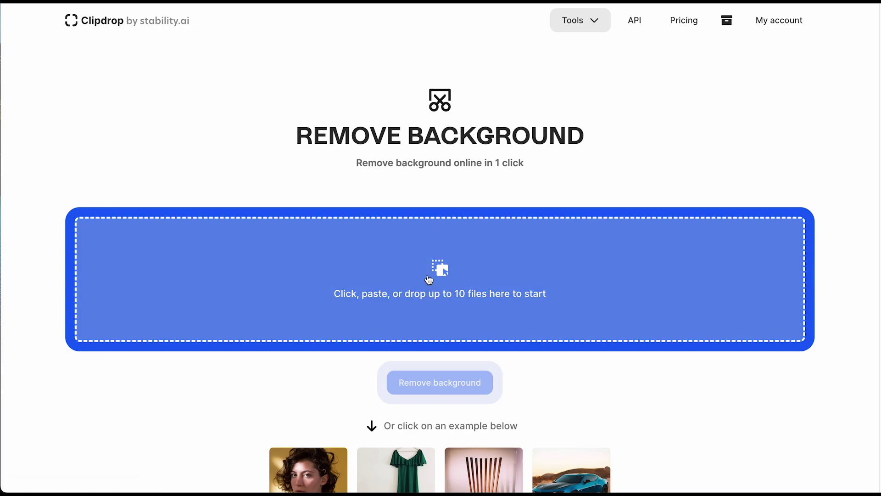
click(428, 278)
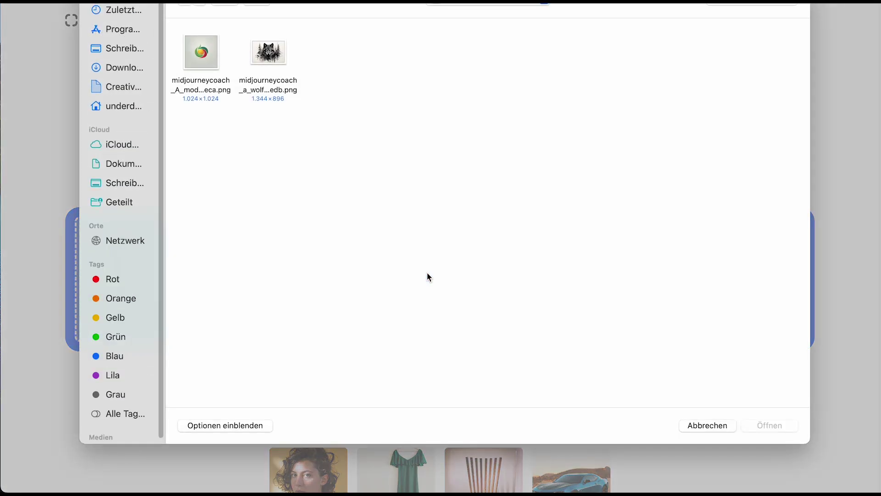
double_click(202, 49)
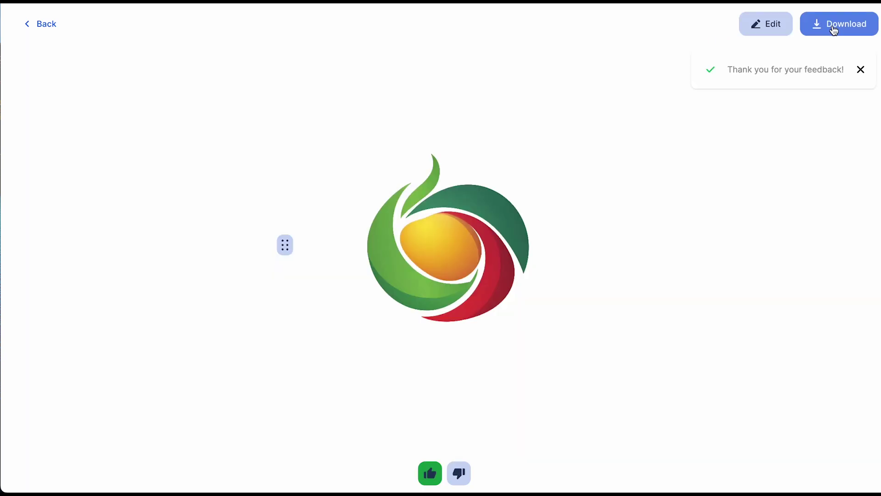
click(834, 28)
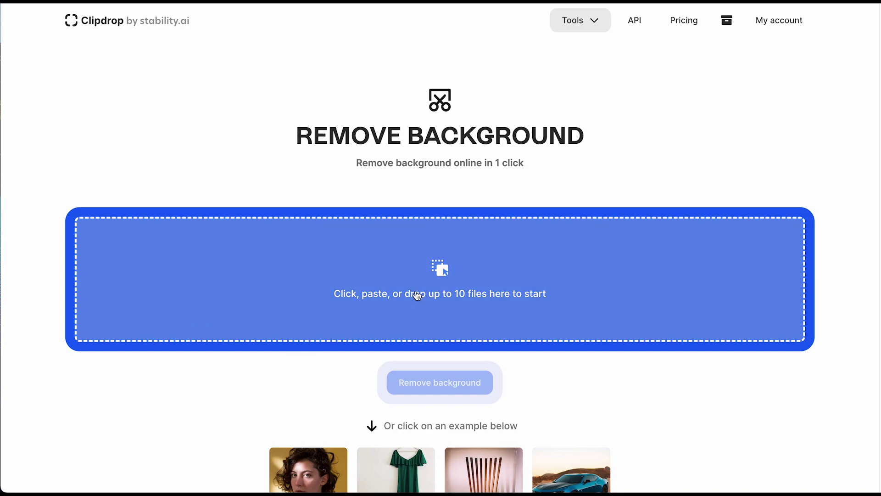
Upload the wolf painting PNG into Clipdrop's Remove background batch.
click(416, 295)
click(269, 53)
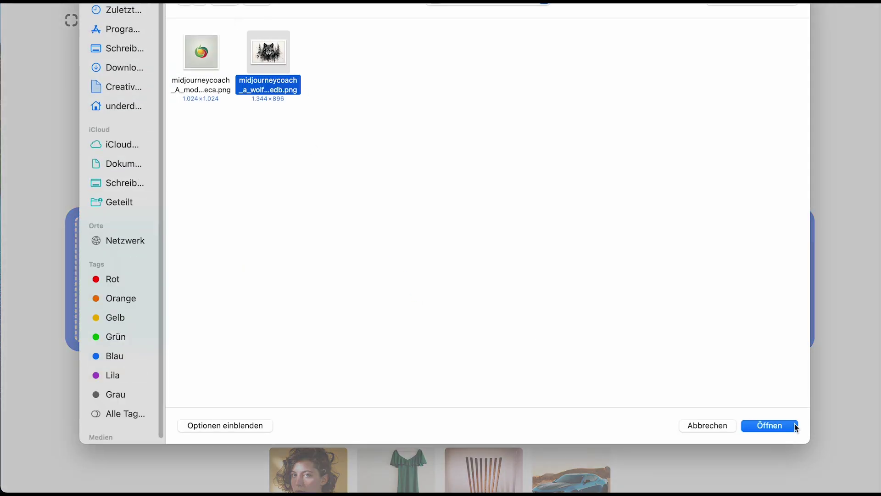
click(786, 427)
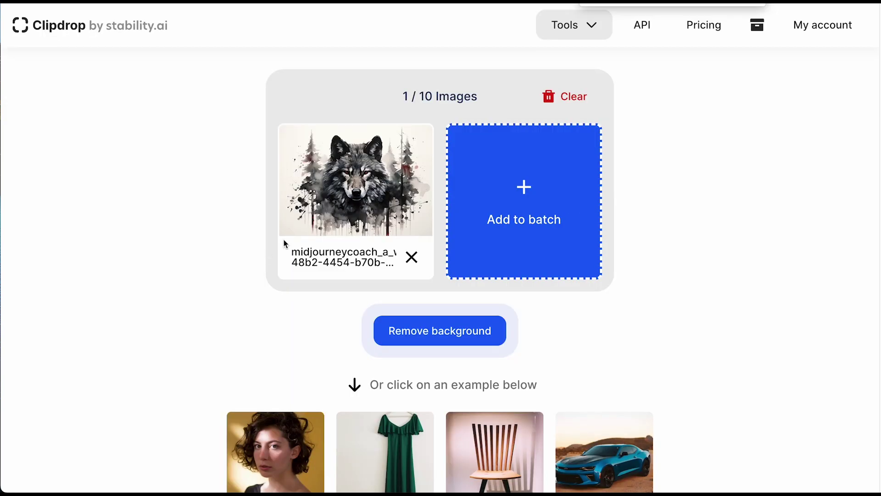
scroll(335, 203, up, 3)
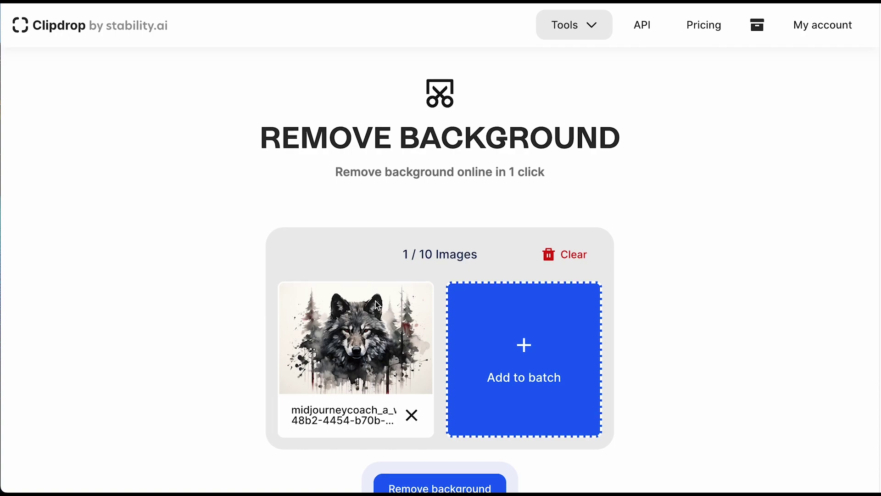
Remove the wolf's background using Downscale & Continue, skipping the HD upgrade offer.
scroll(372, 378, down, 1)
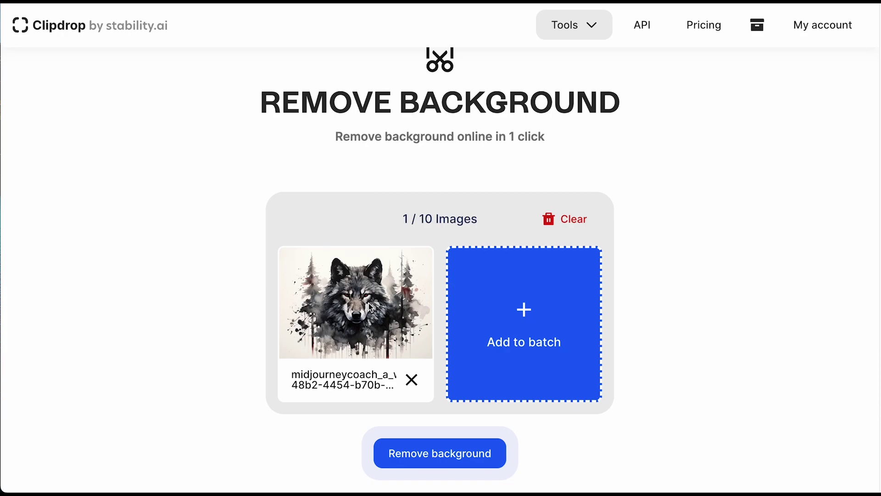
click(439, 453)
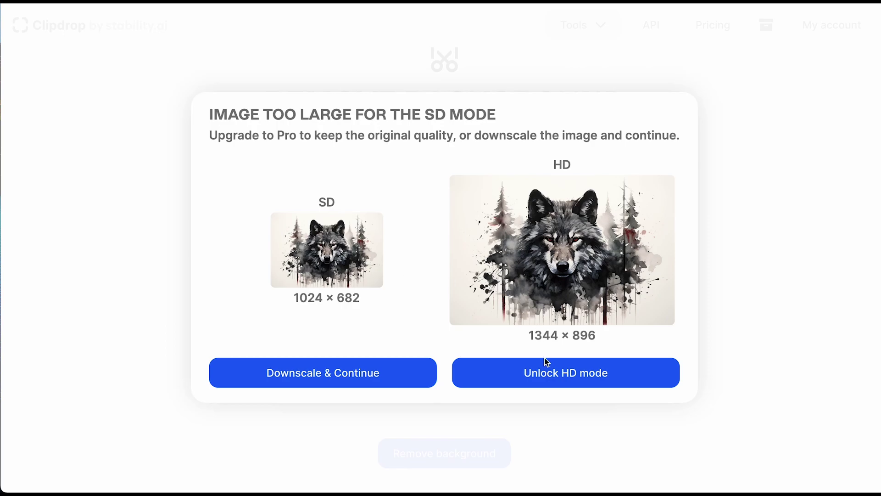
click(559, 385)
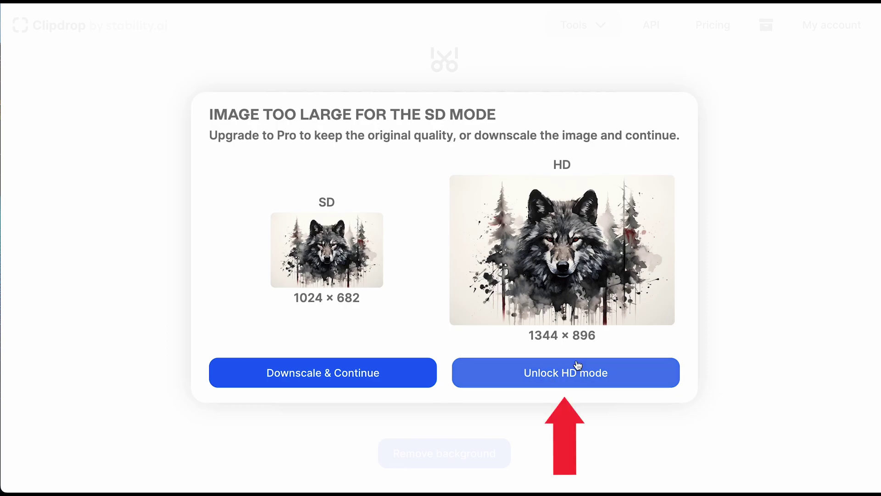
click(568, 380)
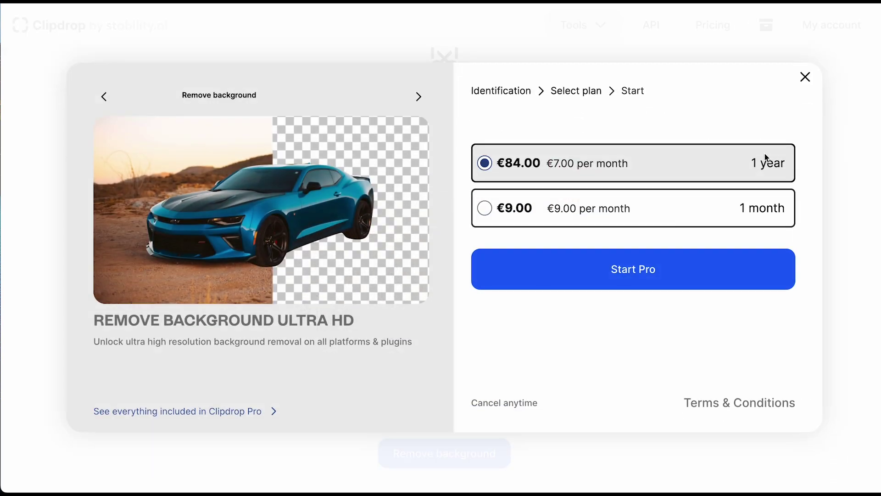
click(806, 77)
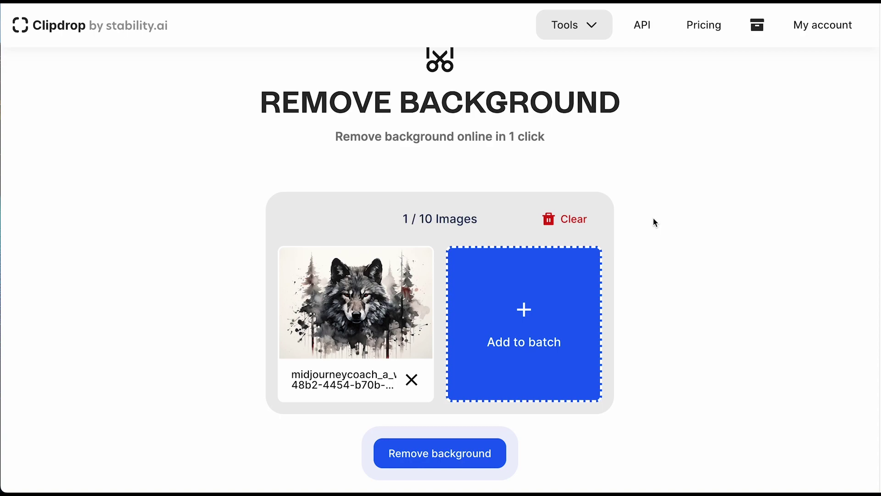
click(347, 288)
click(446, 453)
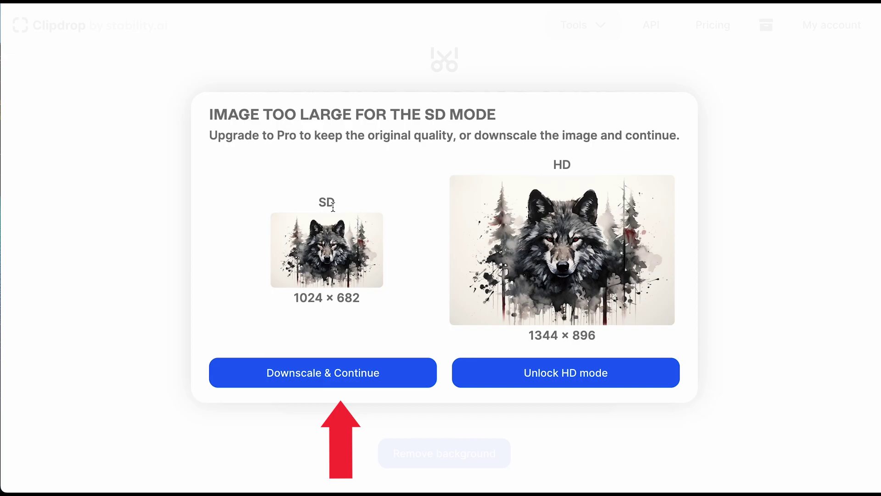
click(323, 373)
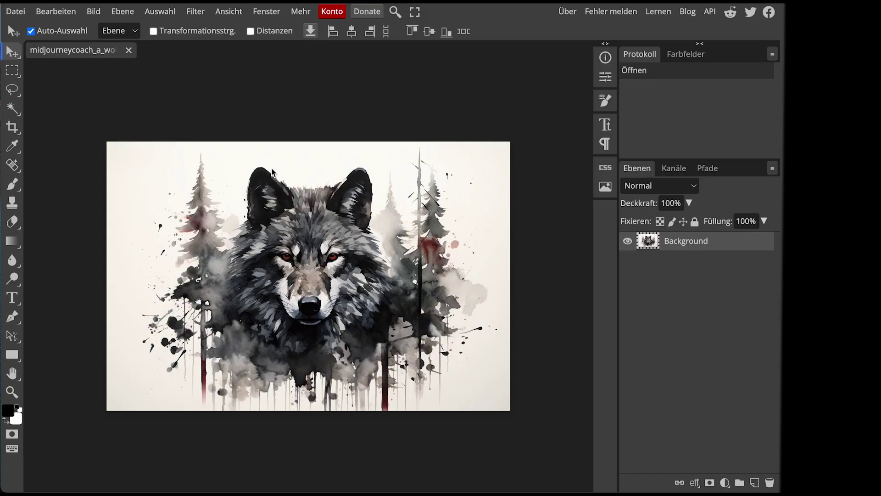
Try Auswahl > Remove BG on the wolf, undo it, and pick the Magic Wand tool.
click(160, 13)
click(169, 90)
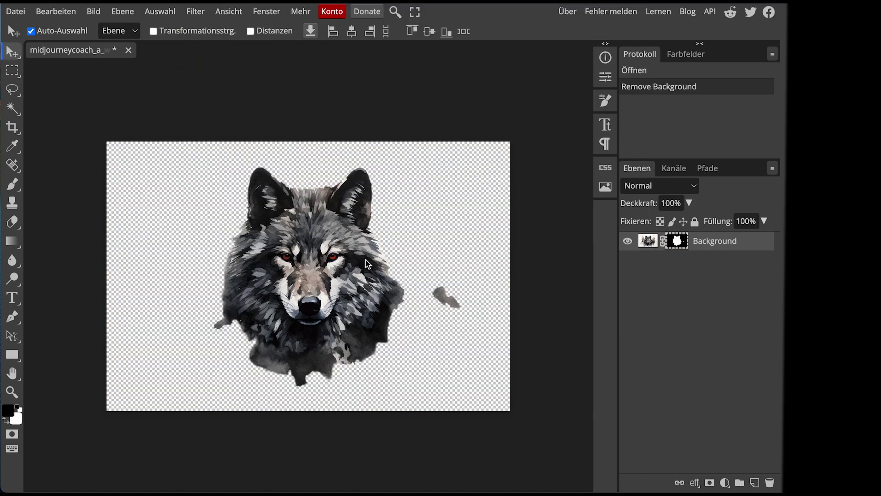
key(ctrl+z)
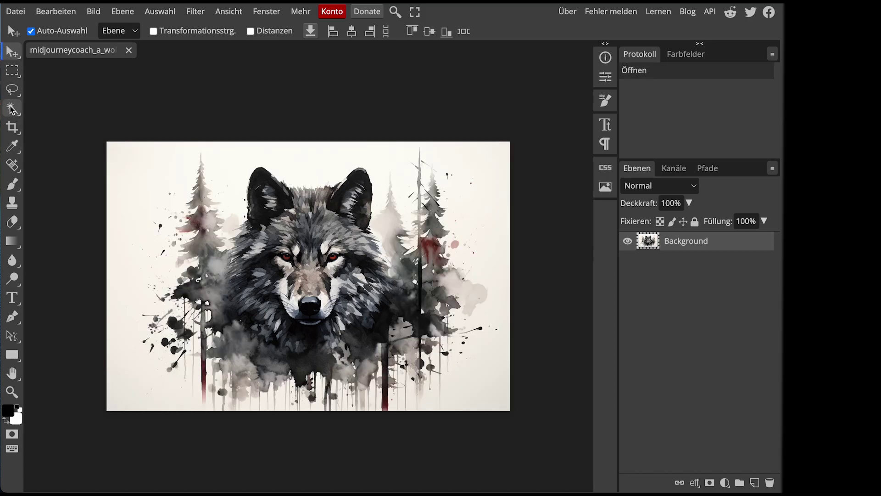
click(13, 109)
Magic-wand select the white background around the wolf with tolerance 50.
click(149, 161)
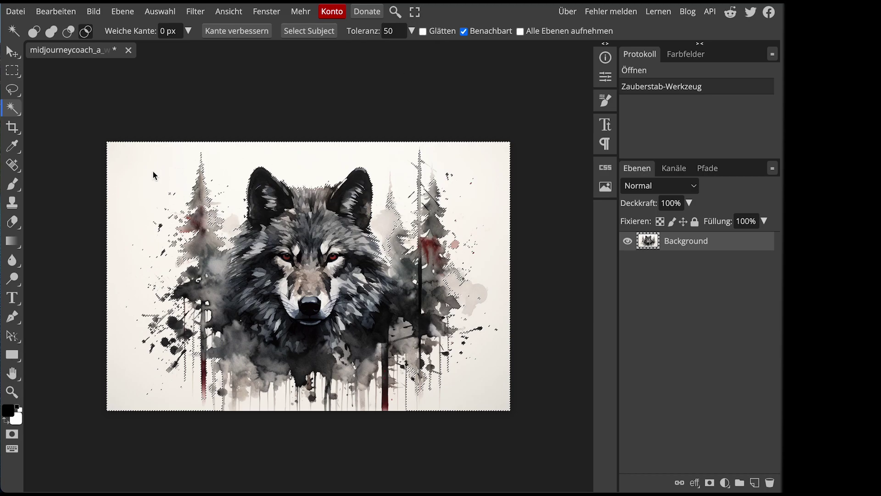
scroll(174, 181, up, 3)
scroll(245, 214, up, 2)
scroll(270, 263, up, 2)
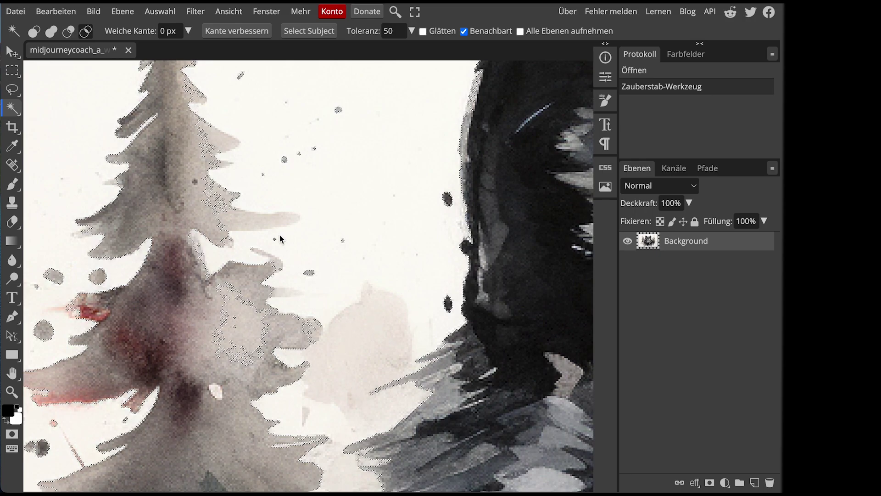
scroll(279, 233, down, 3)
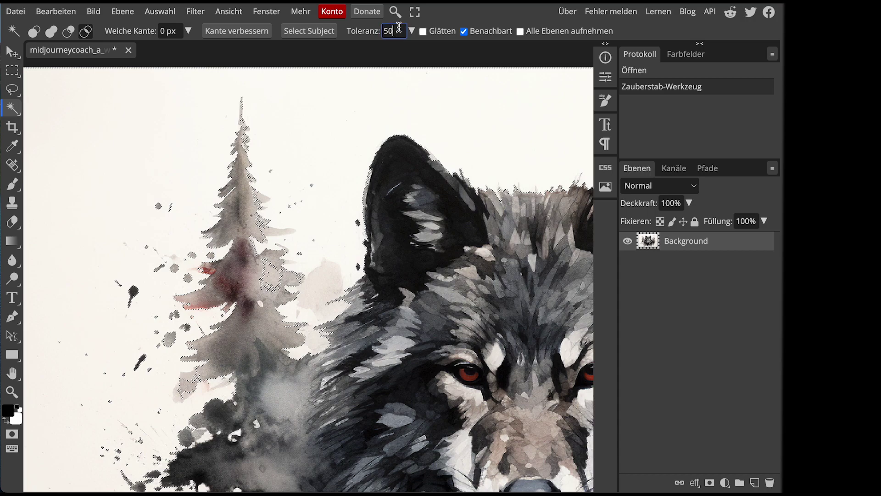
double_click(395, 30)
Add more pale areas around the tree and paint drips to the selection.
click(418, 85)
scroll(316, 234, up, 3)
click(317, 234)
scroll(317, 234, down, 3)
double_click(398, 33)
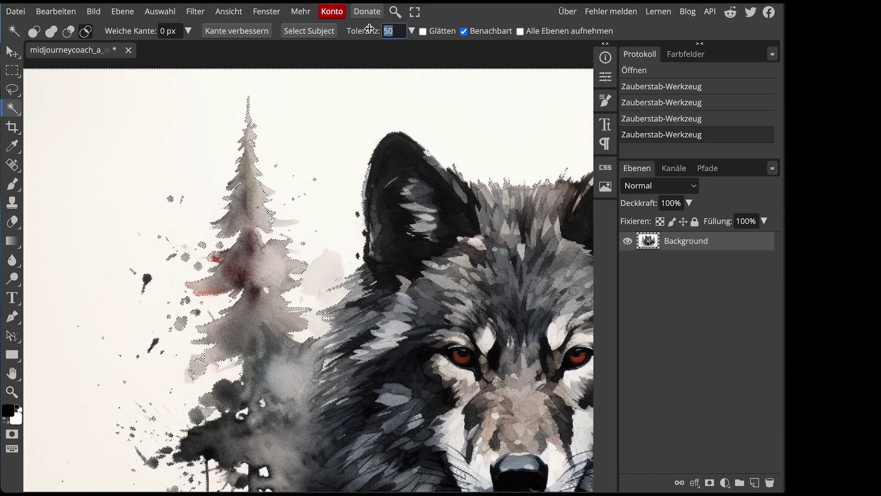
scroll(255, 146, down, 5)
scroll(255, 180, up, 5)
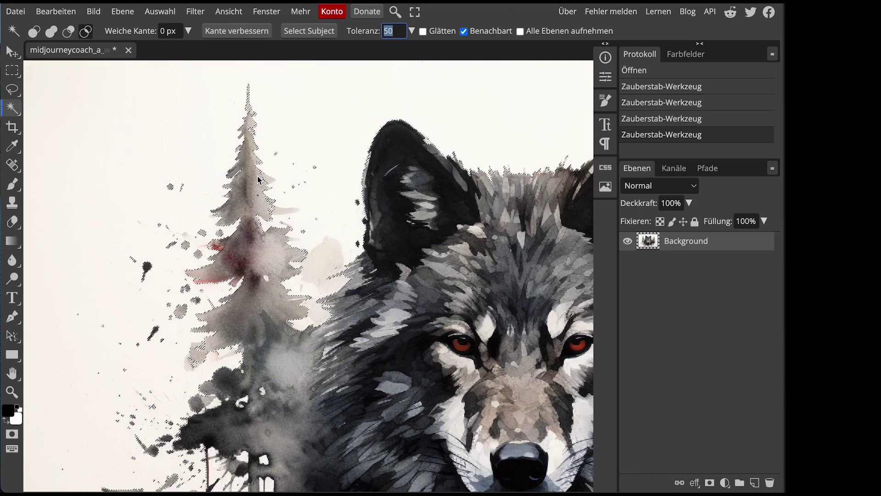
scroll(310, 260, down, 10)
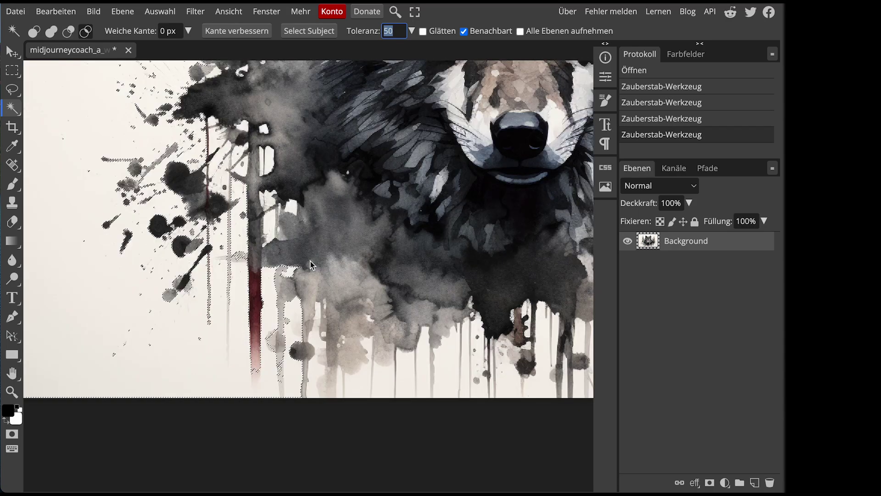
scroll(309, 260, down, 7)
scroll(343, 288, down, 1)
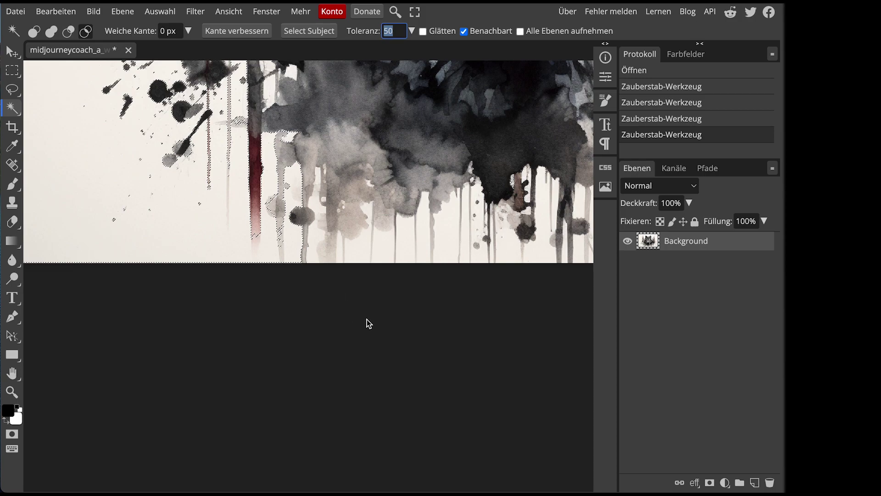
scroll(366, 316, up, 20)
scroll(381, 257, down, 3)
scroll(388, 242, down, 3)
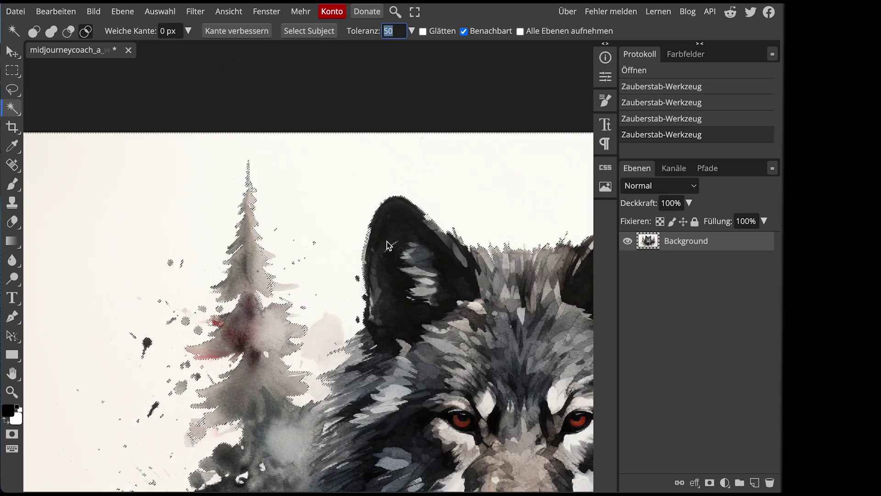